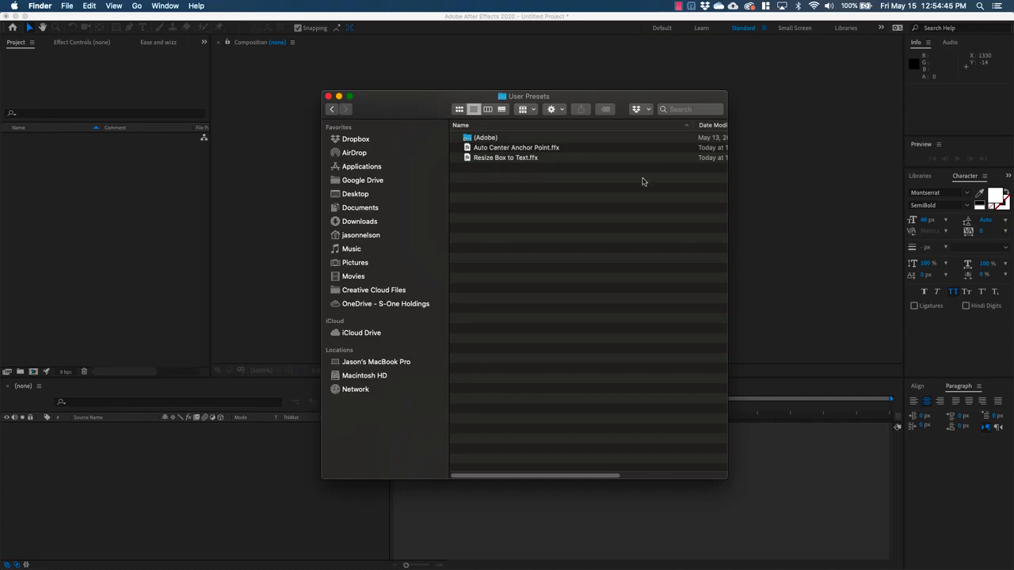
Browse to the User Presets folder inside Documents > Adobe > After Effects 2020
click(372, 207)
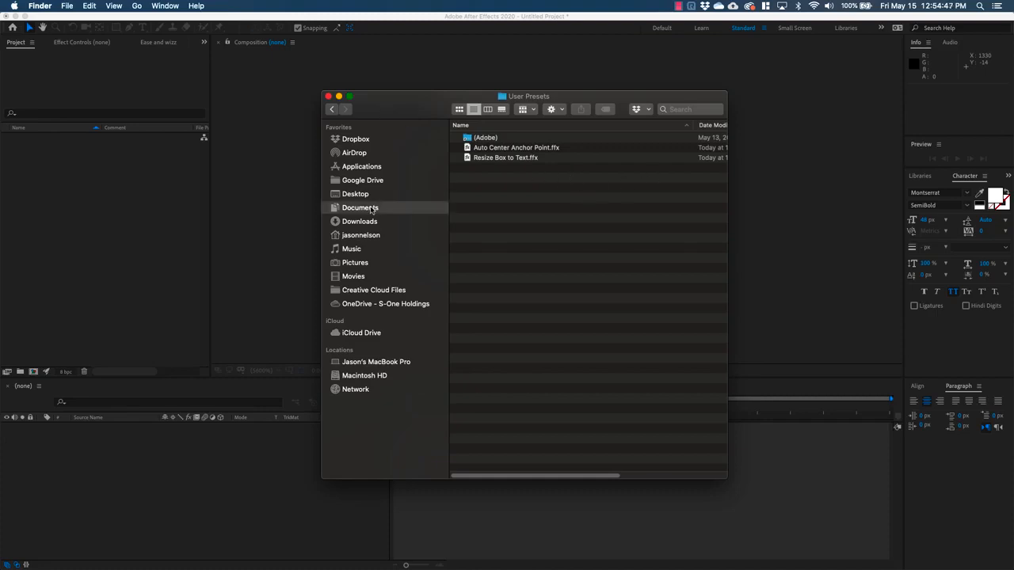
double_click(485, 138)
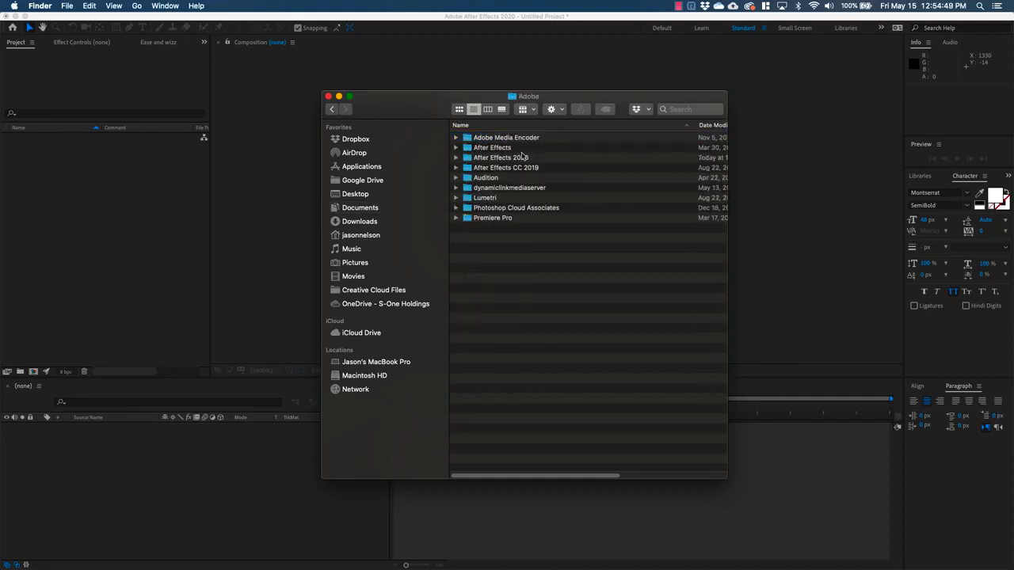
double_click(523, 159)
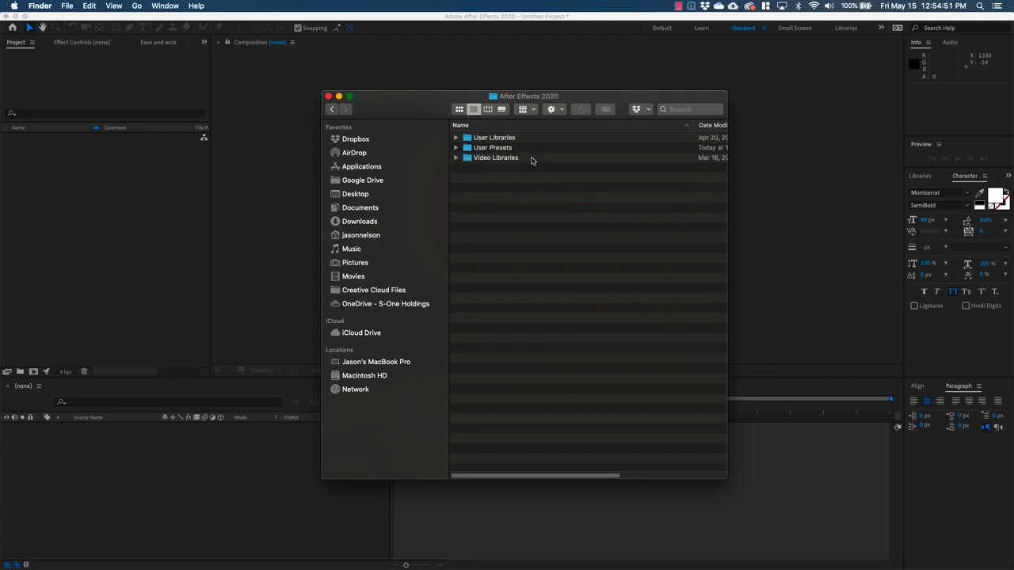
double_click(511, 148)
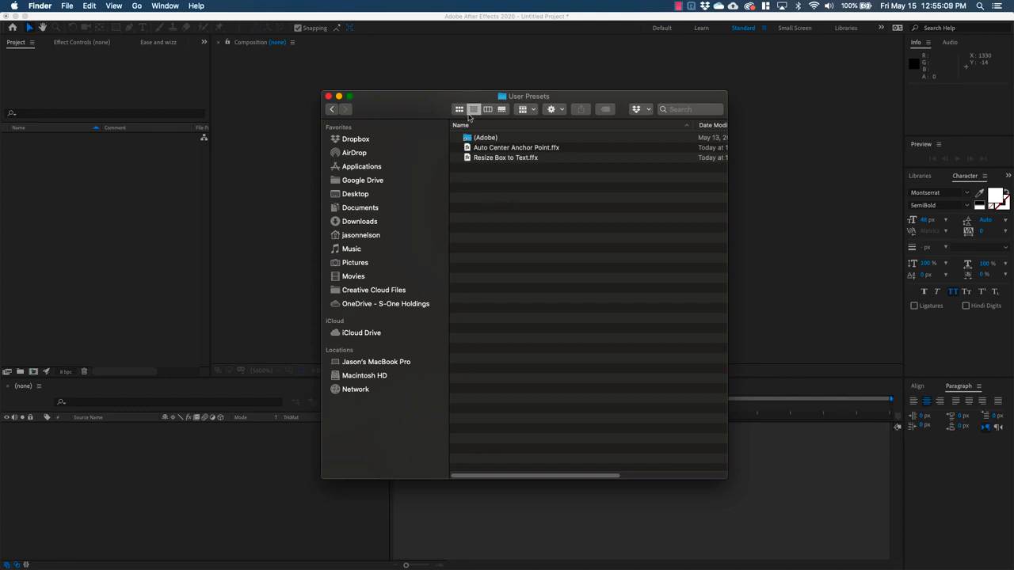
Switch to After Effects and create a new composition named "Test Comp"
click(471, 24)
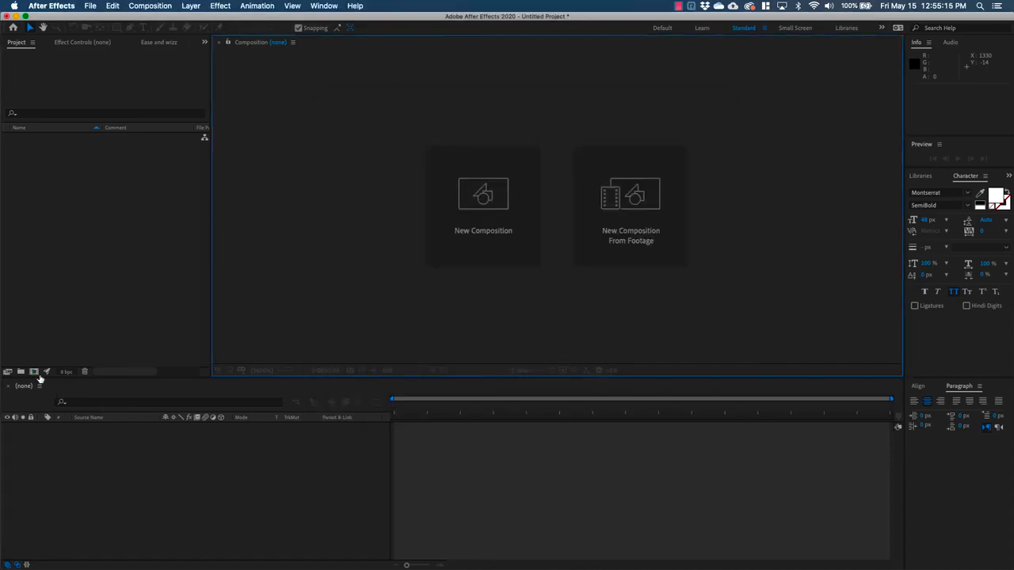
click(34, 372)
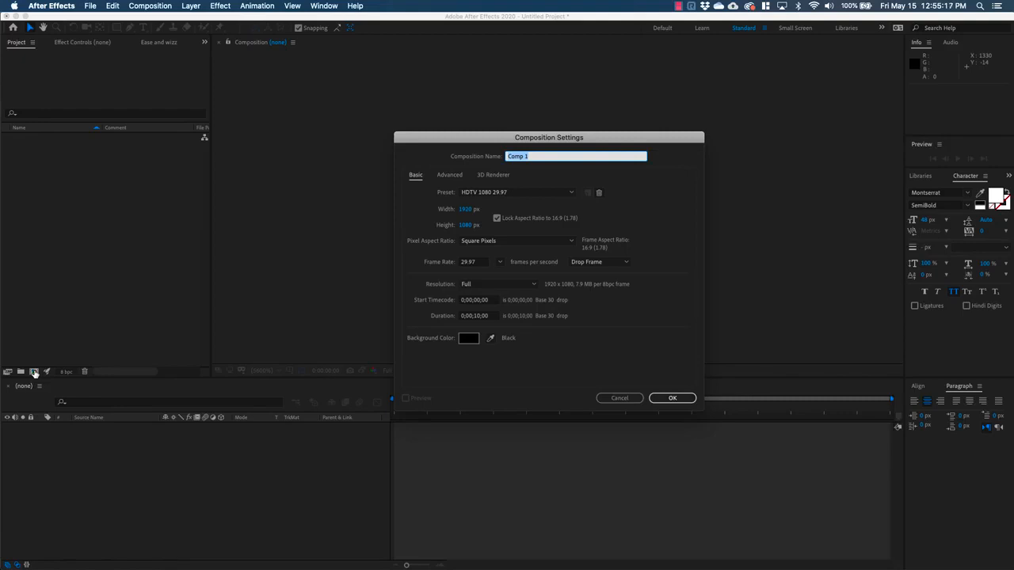
text(Test)
key(BackSpace)
key(BackSpace)
text(est Comop)
key(BackSpace)
key(BackSpace)
text(p)
click(672, 398)
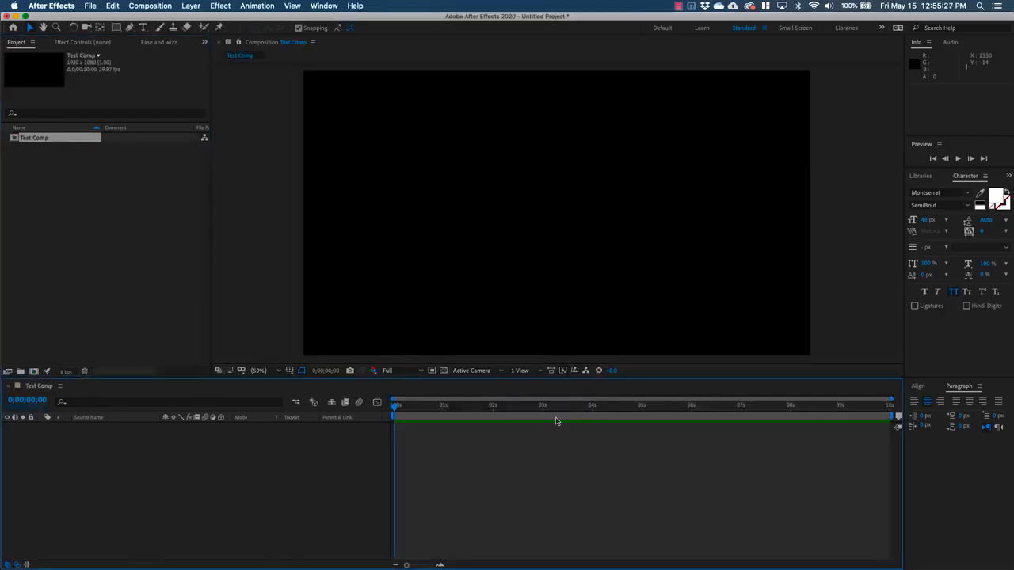
Add a text layer reading "Hello World" to the composition and set its font size to 208 px
right_click(108, 450)
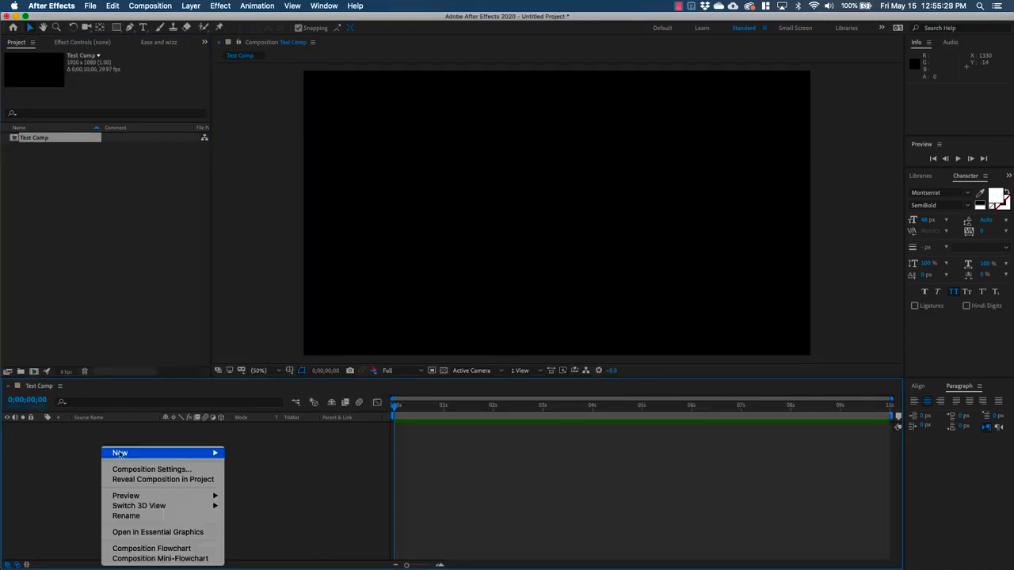
mouse_move(121, 453)
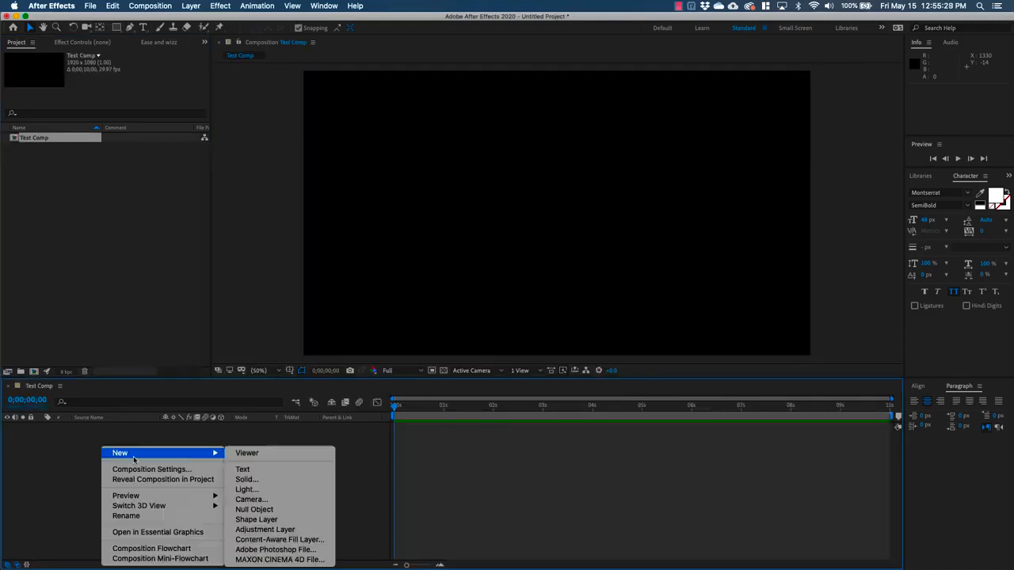
click(263, 470)
text(Hello Worl)
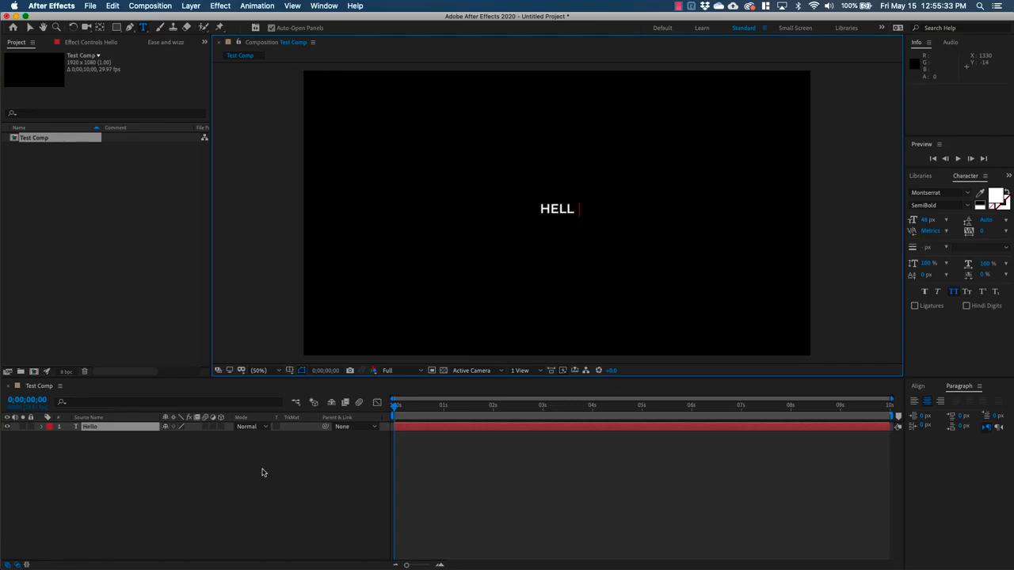
text(d)
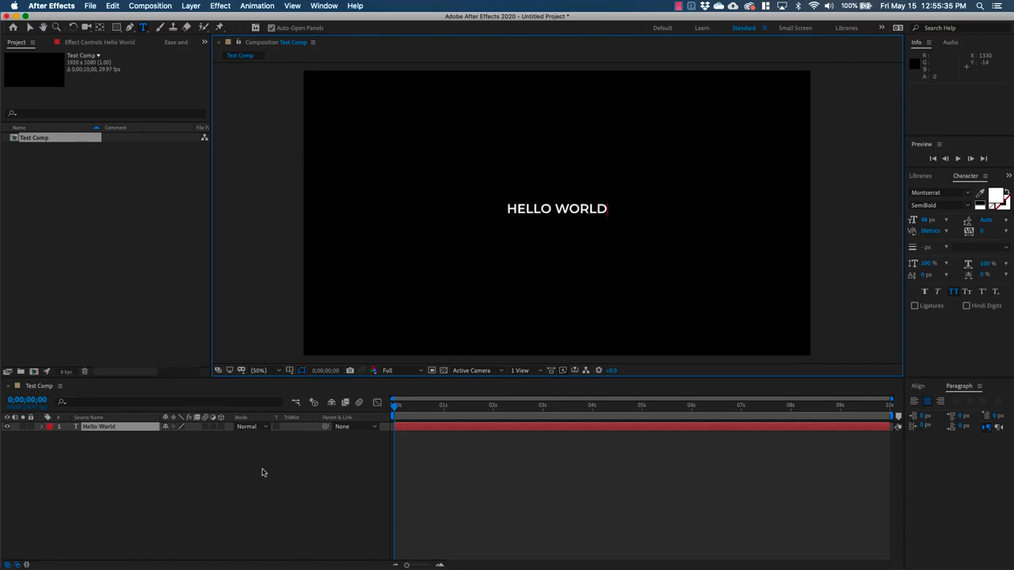
click(113, 429)
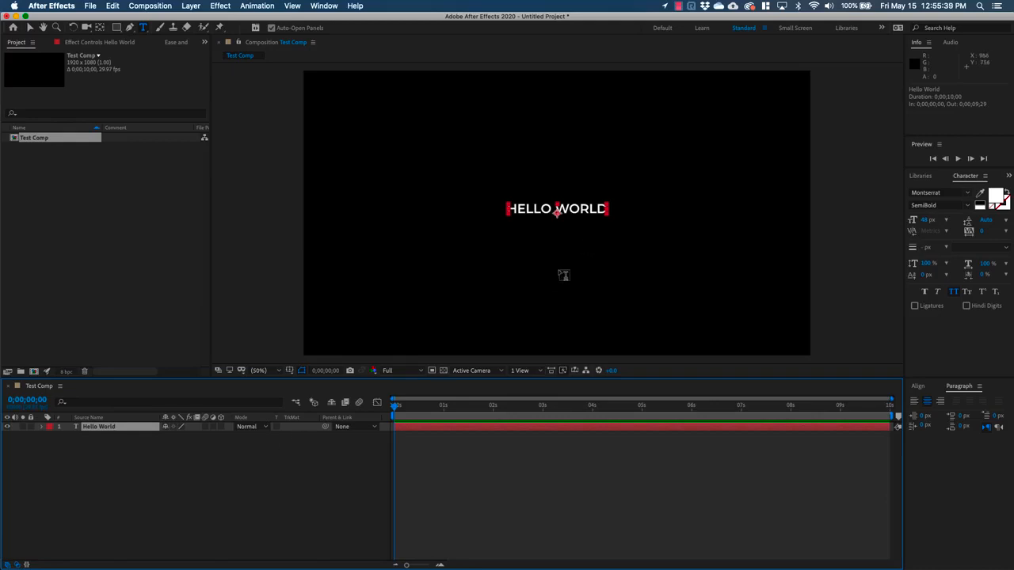
key(v)
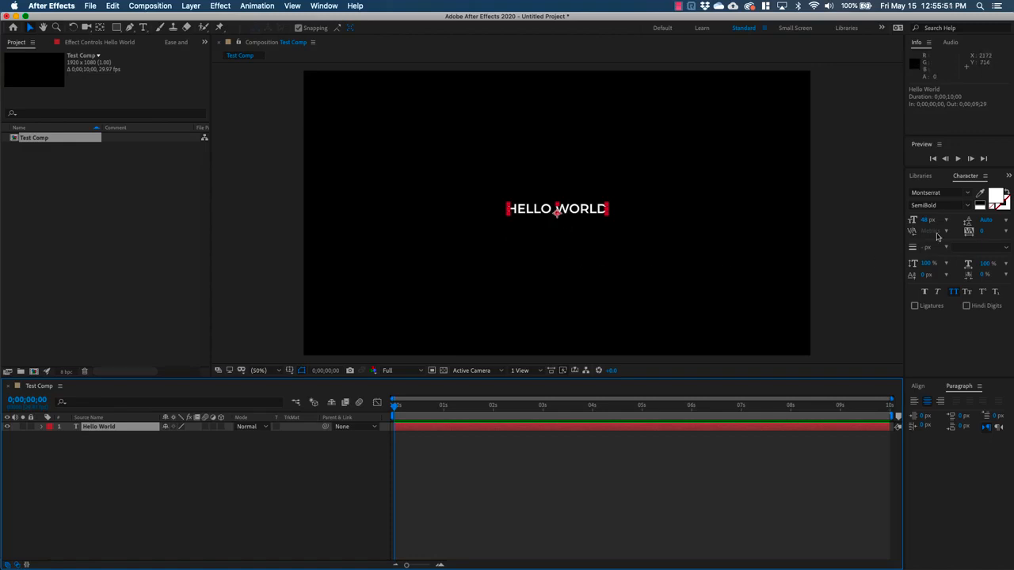
drag(929, 220, 1009, 222)
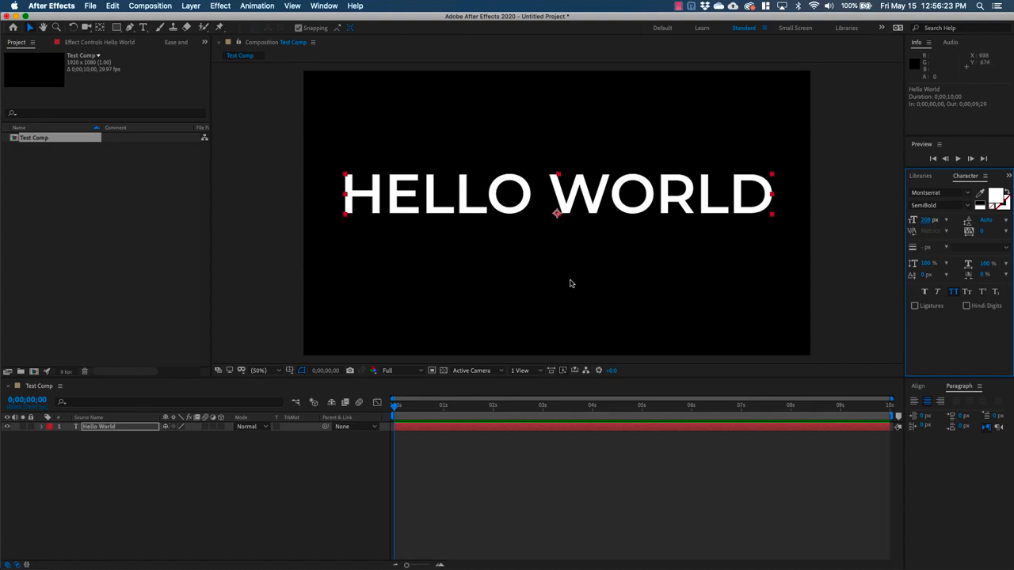
Apply the animation preset "Auto Center Anchor Point.ffx" to the Anchor Point of the Hello World layer
click(98, 429)
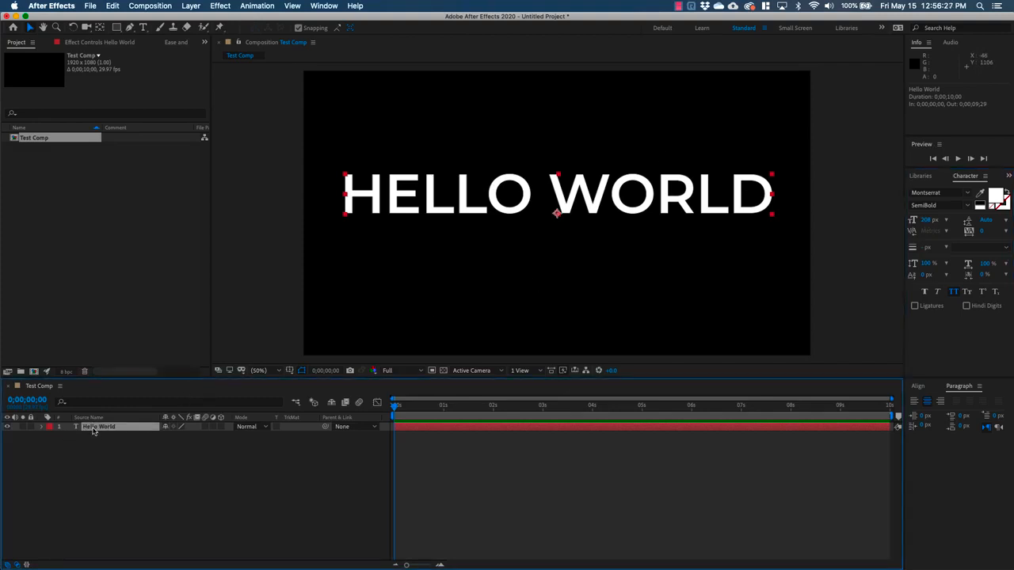
click(42, 427)
click(51, 446)
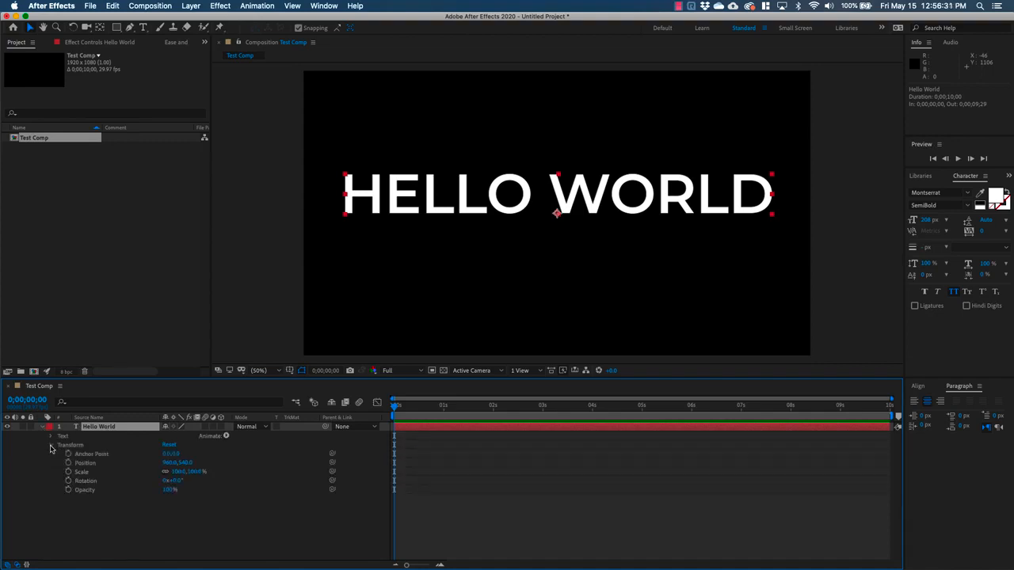
click(98, 457)
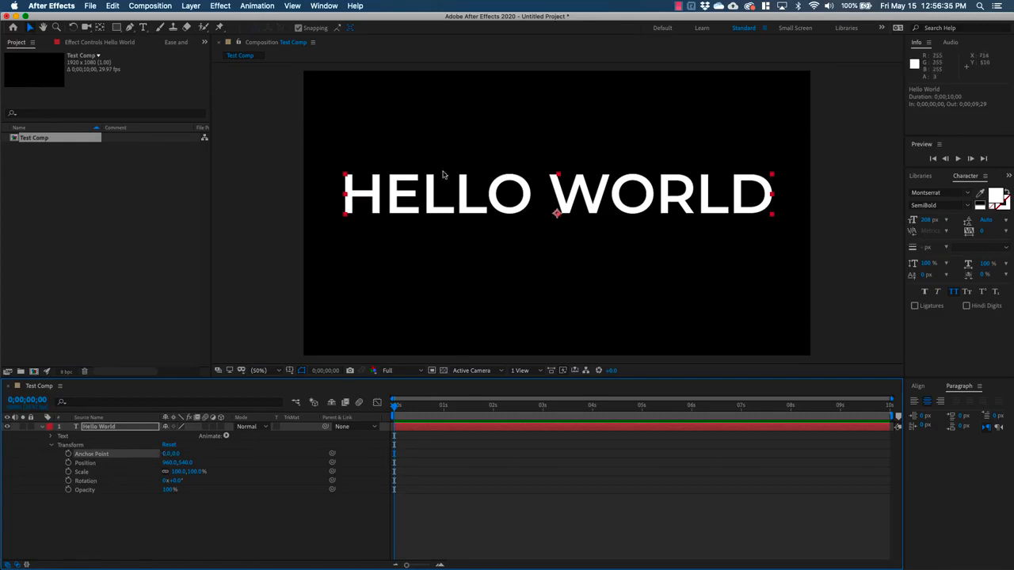
click(221, 6)
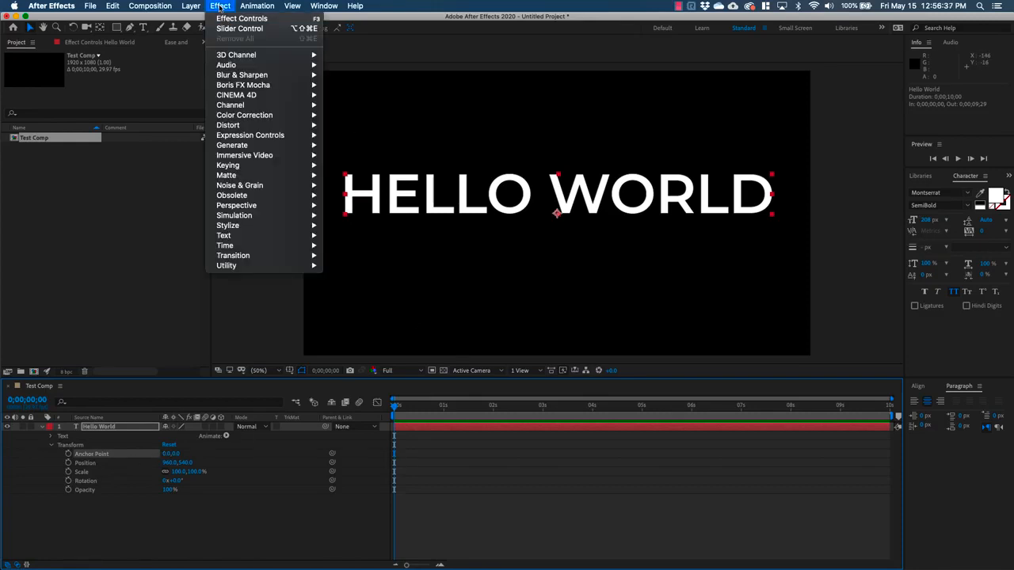
mouse_move(262, 6)
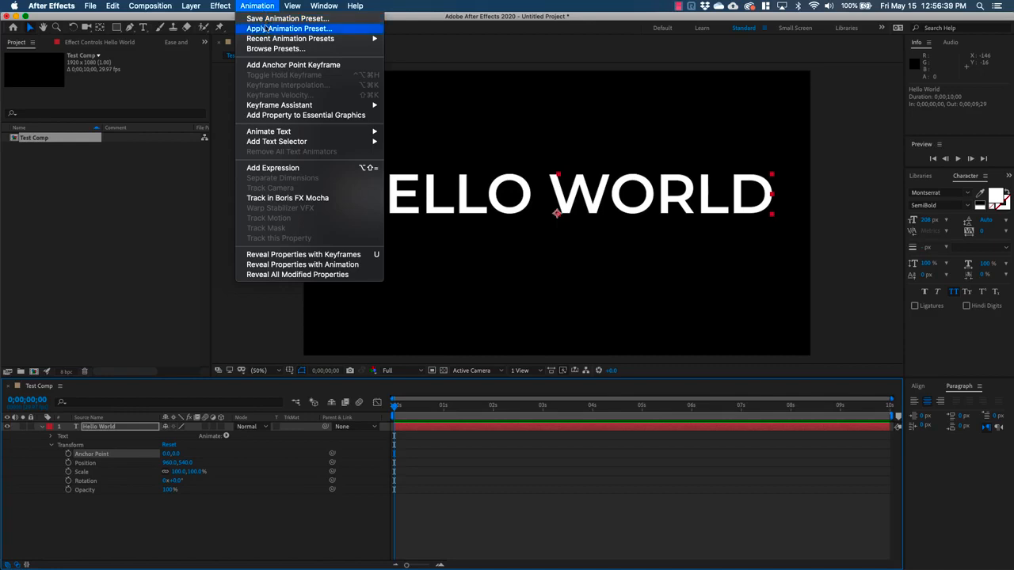
click(266, 28)
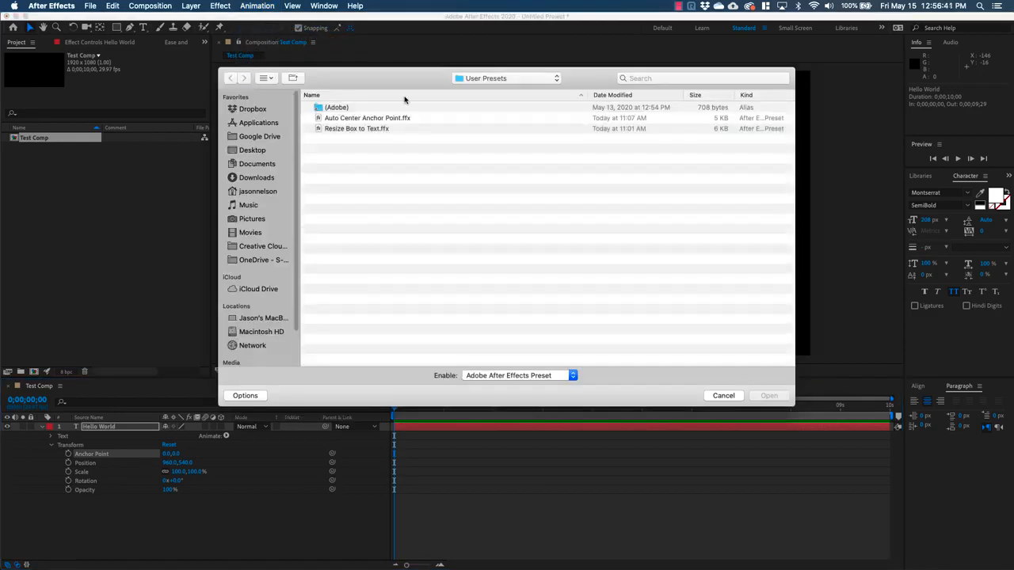
click(344, 119)
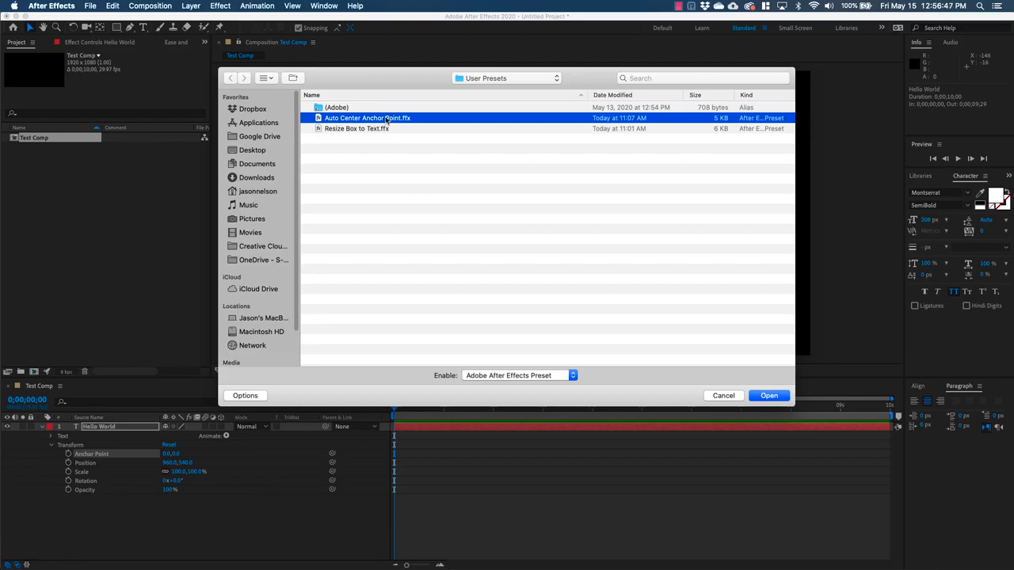
click(776, 398)
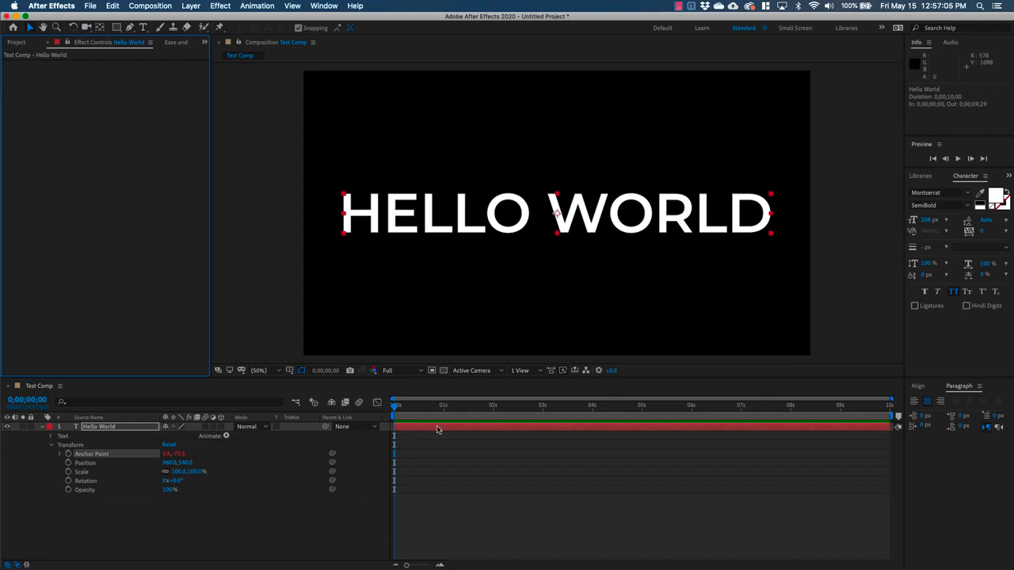
Replace the text layer's wording with "1 line"
click(438, 428)
key(super+t)
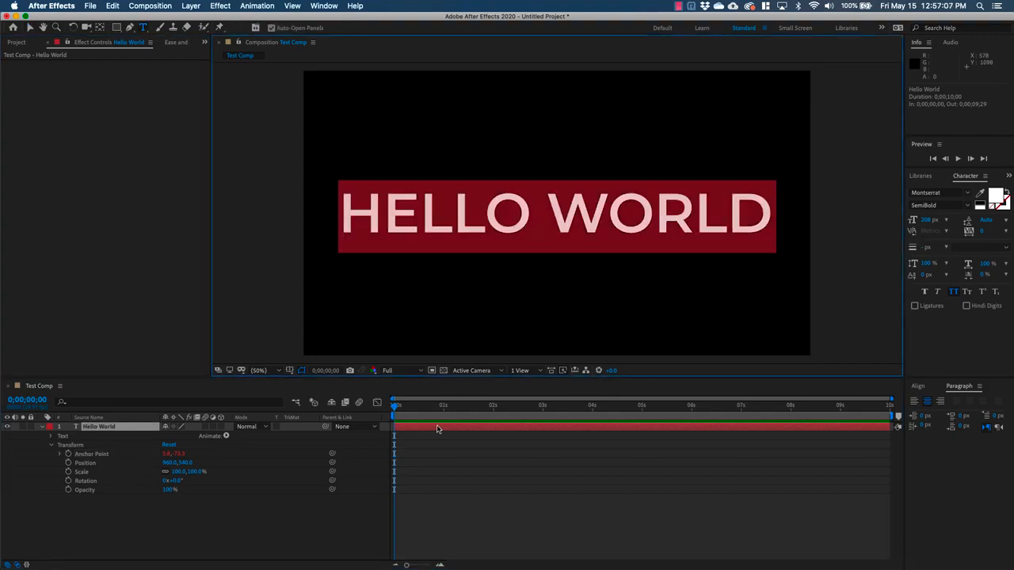
text(1 line)
key(Escape)
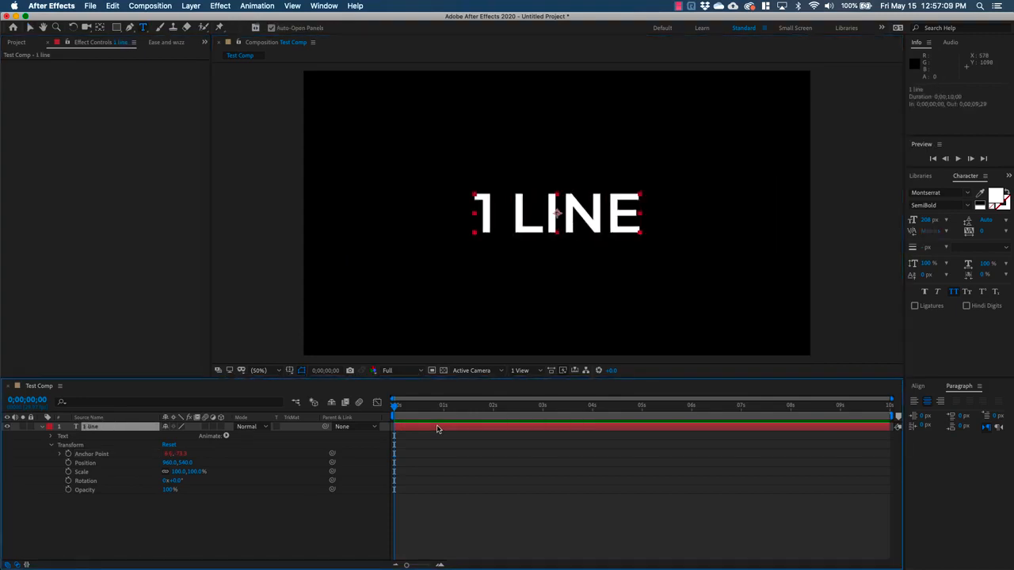
Extend the text with a second line "2 lines" and a third line "3 lines"
key(Right)
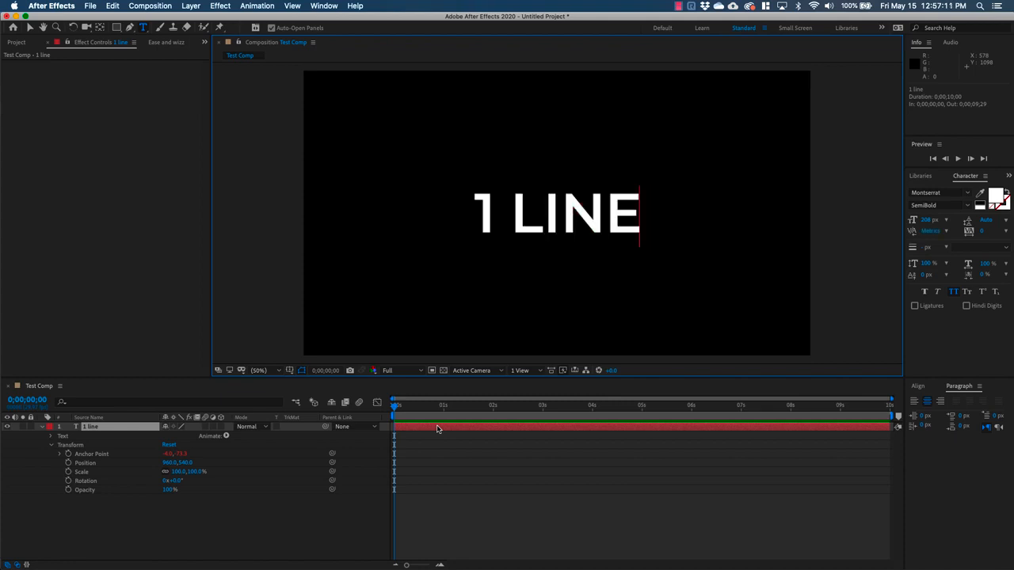
text(\)
key(BackSpace)
key(Return)
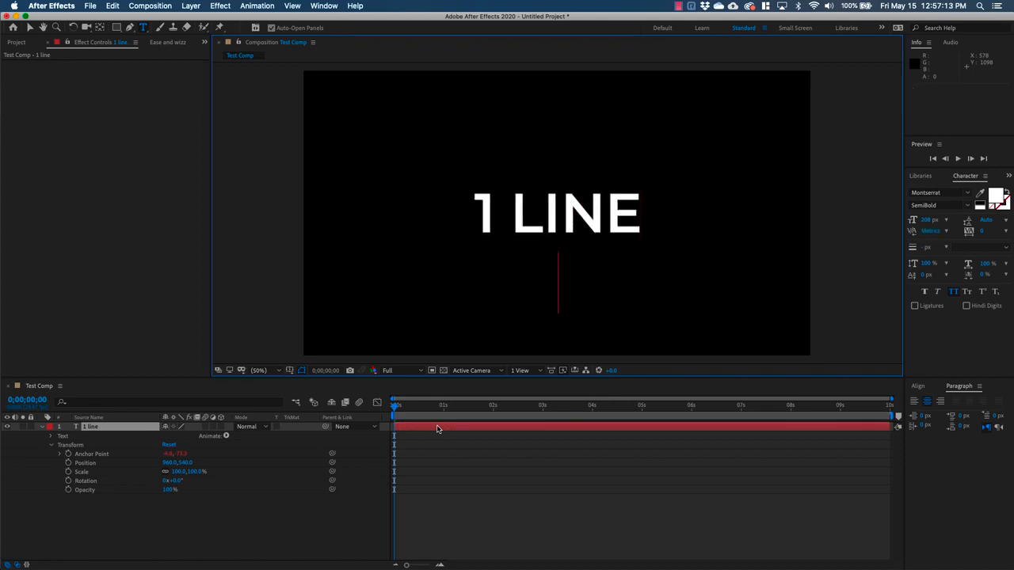
text(2 LINES)
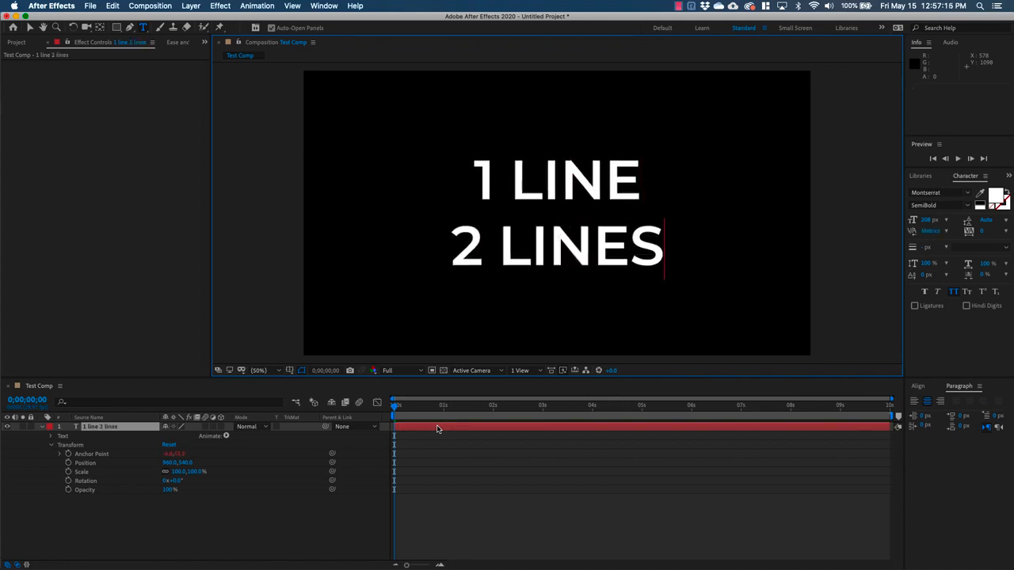
key(Escape)
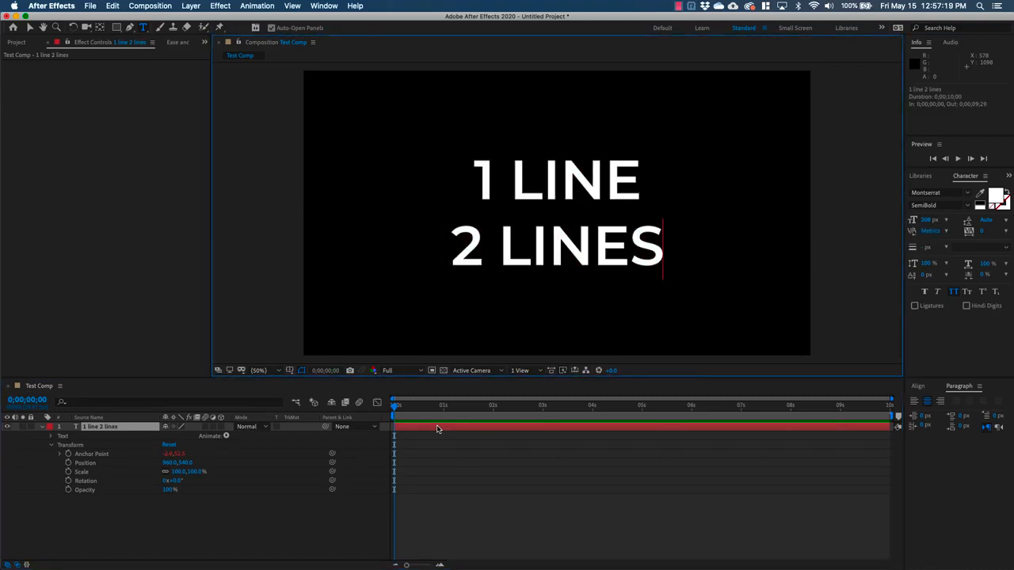
key(Return)
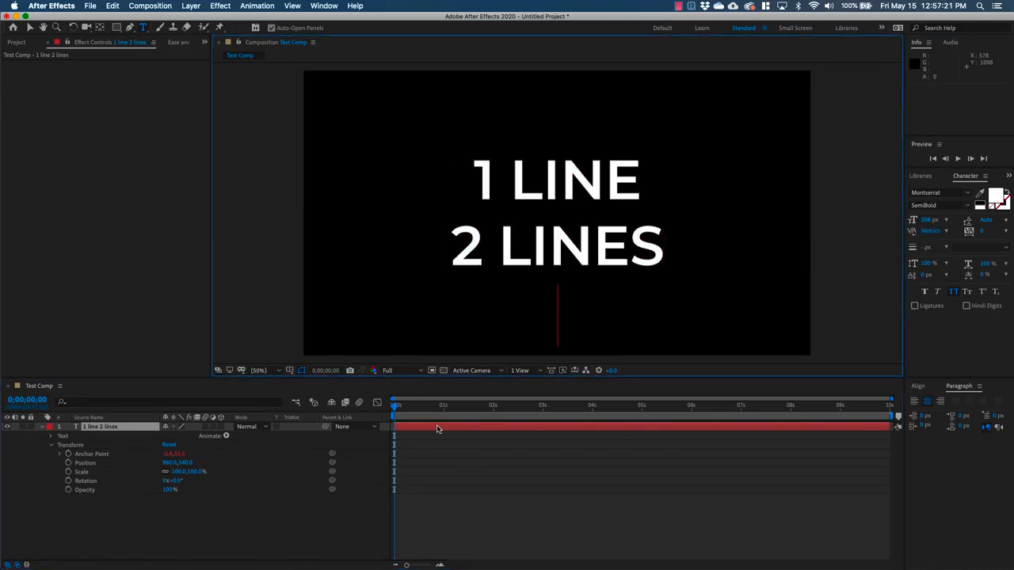
text(3 LINES)
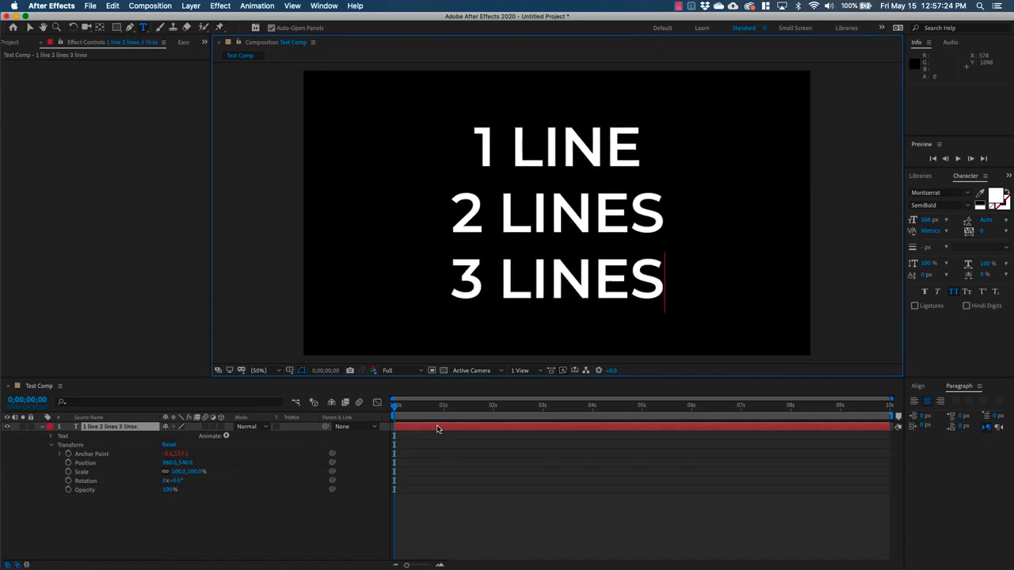
click(437, 428)
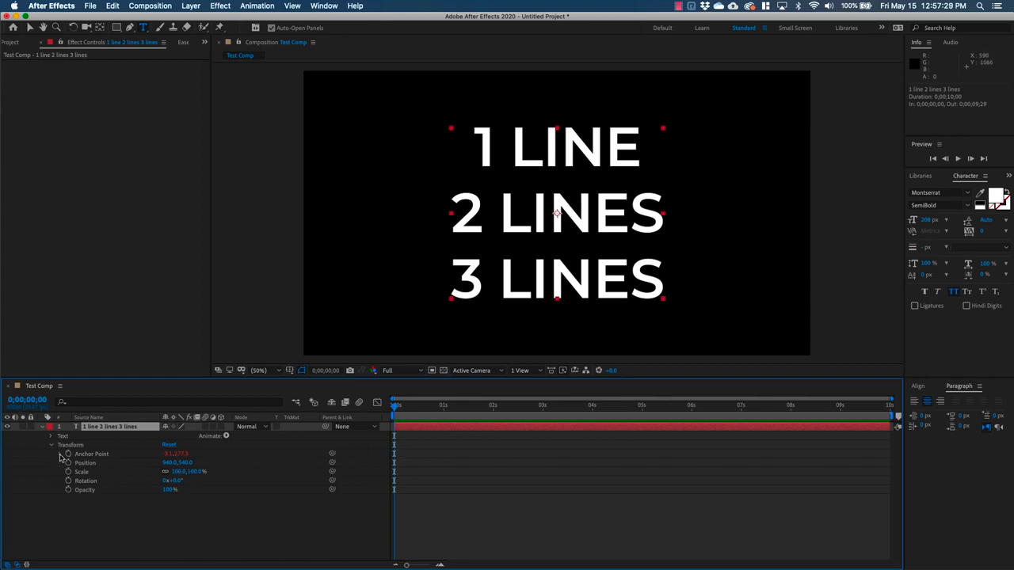
Reveal the Anchor Point expression on the three-line text layer, remove it, and collapse the layer's properties
alt+click(68, 455)
text(R = thisLayer.sourceRectAtTime(time);)
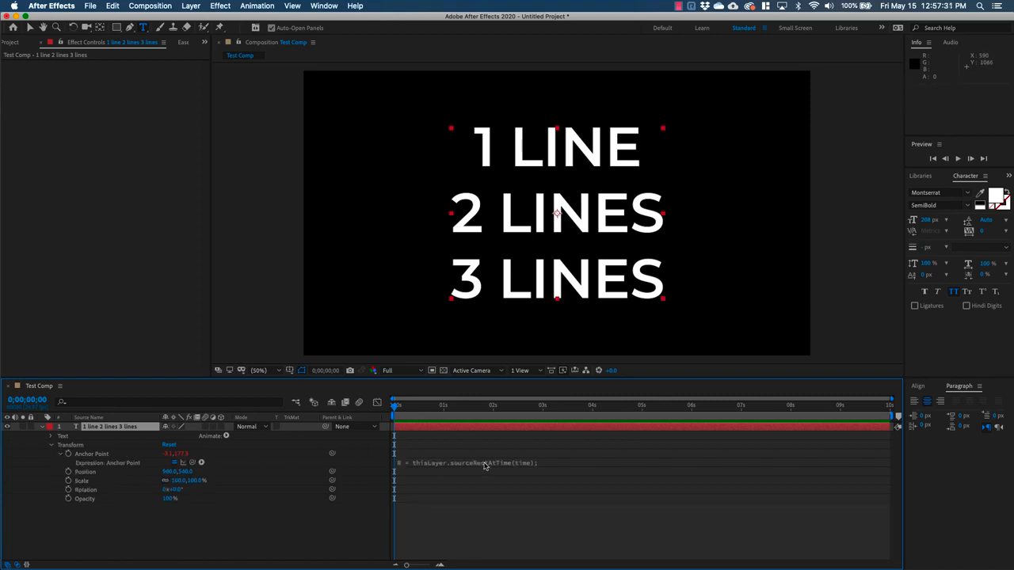
key(super+v)
key(super+z)
key(super+z)
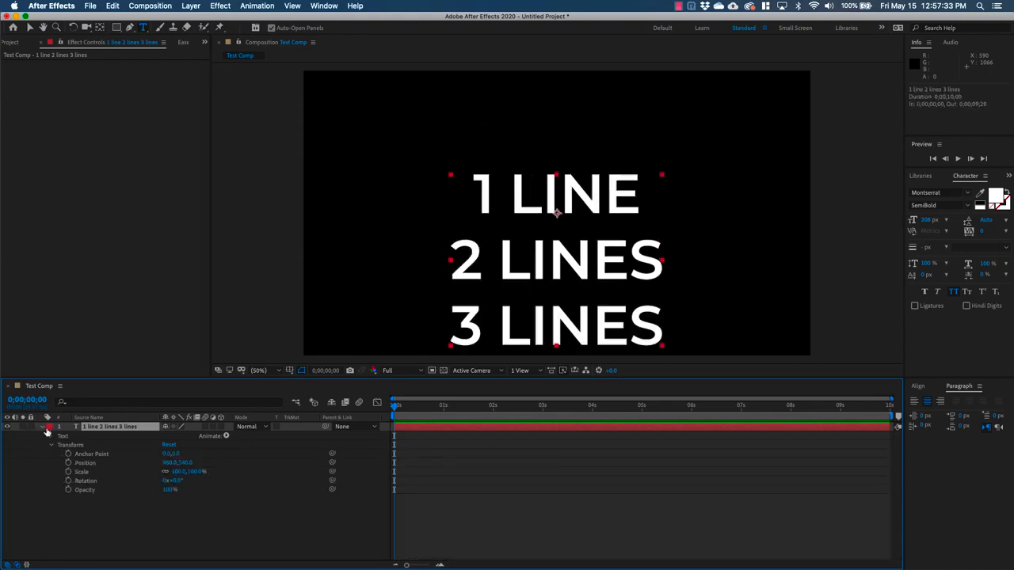
click(44, 427)
Replace the text layer's wording with three lines reading "1 line", "2 line" and "3 line"
double_click(461, 431)
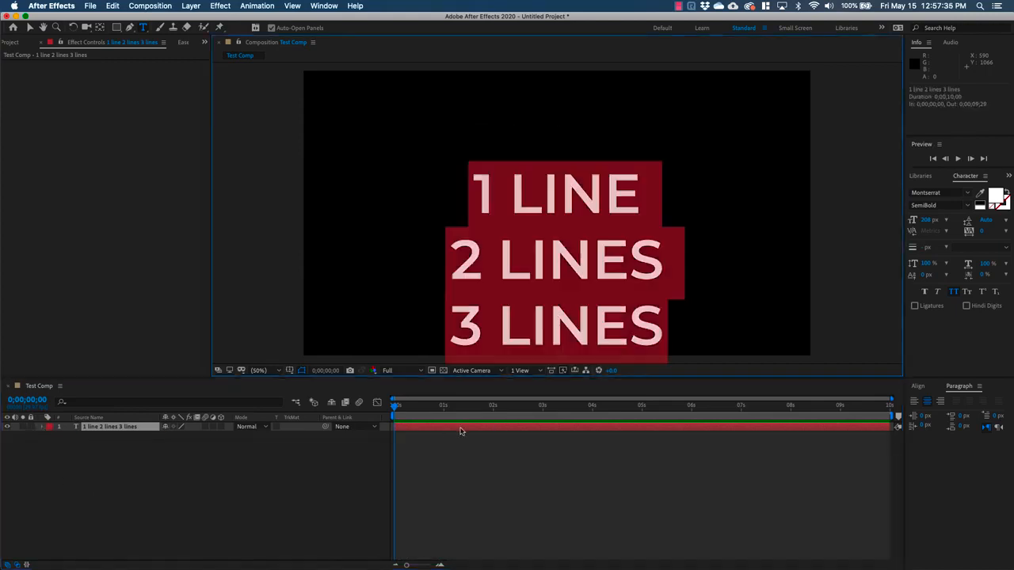
text(1 line)
key(Return)
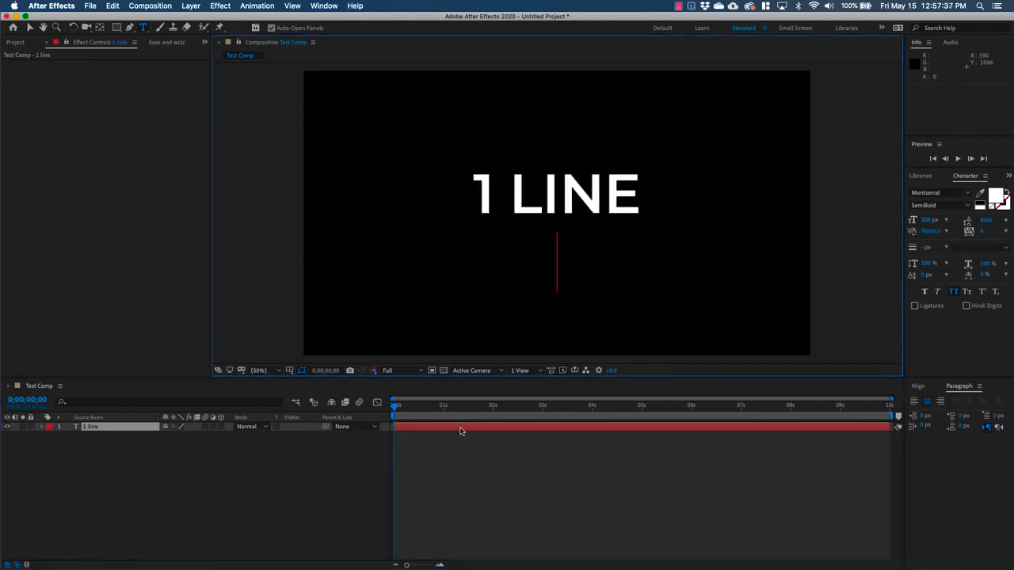
text(2 line)
key(Return)
text(3 line)
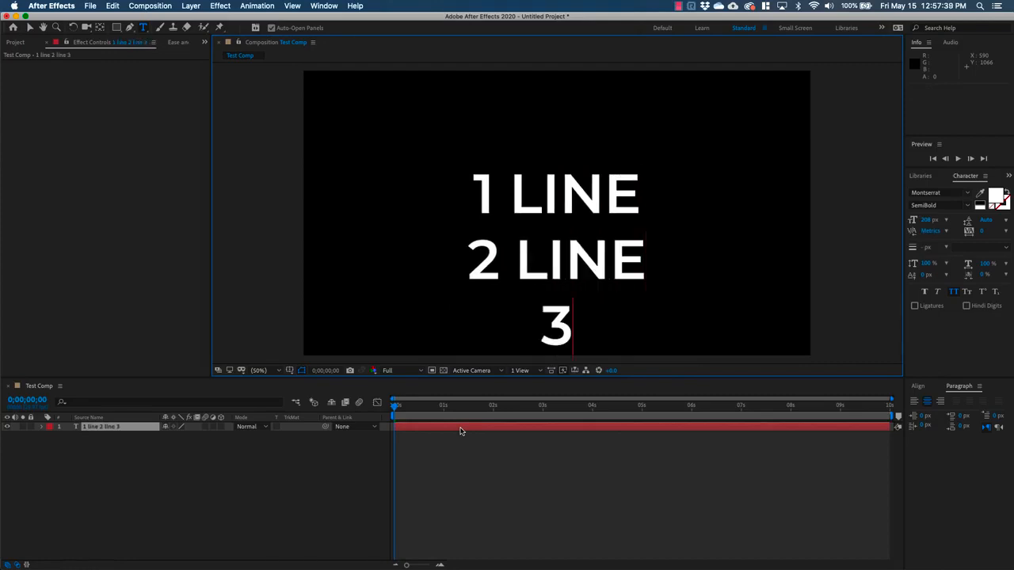
click(460, 431)
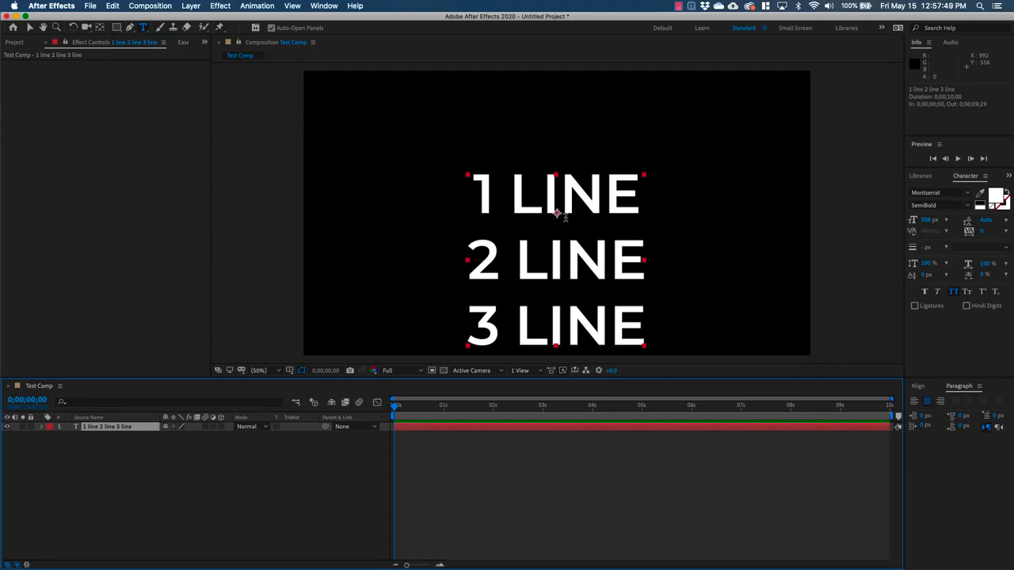
Undo the retyped wording and the removal of the Anchor Point expression, and reveal the text layer's Transform properties
key(super+z)
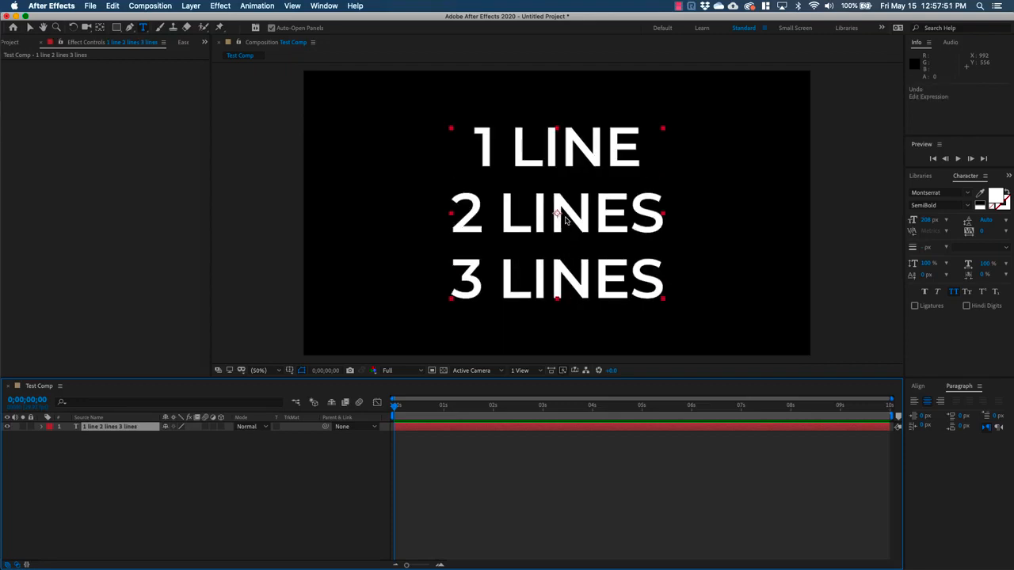
click(418, 429)
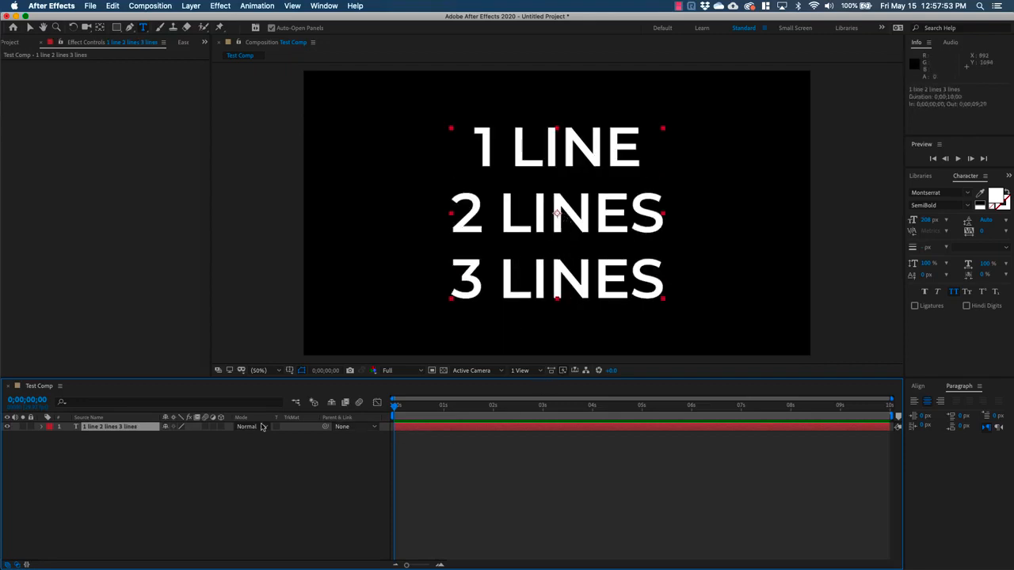
click(43, 428)
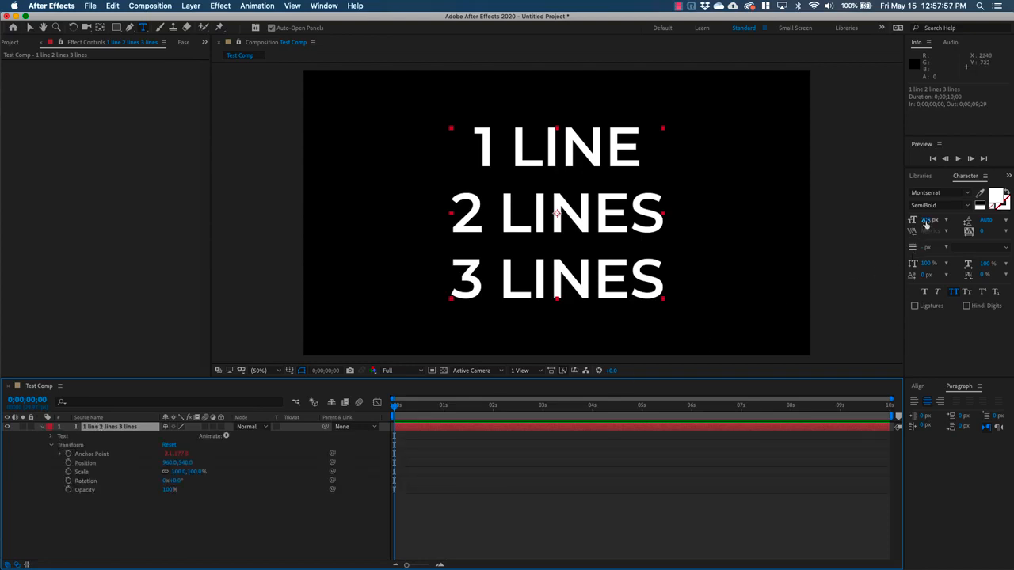
Try several font sizes on the three-line text layer and leave it at 118 px
drag(929, 221, 932, 220)
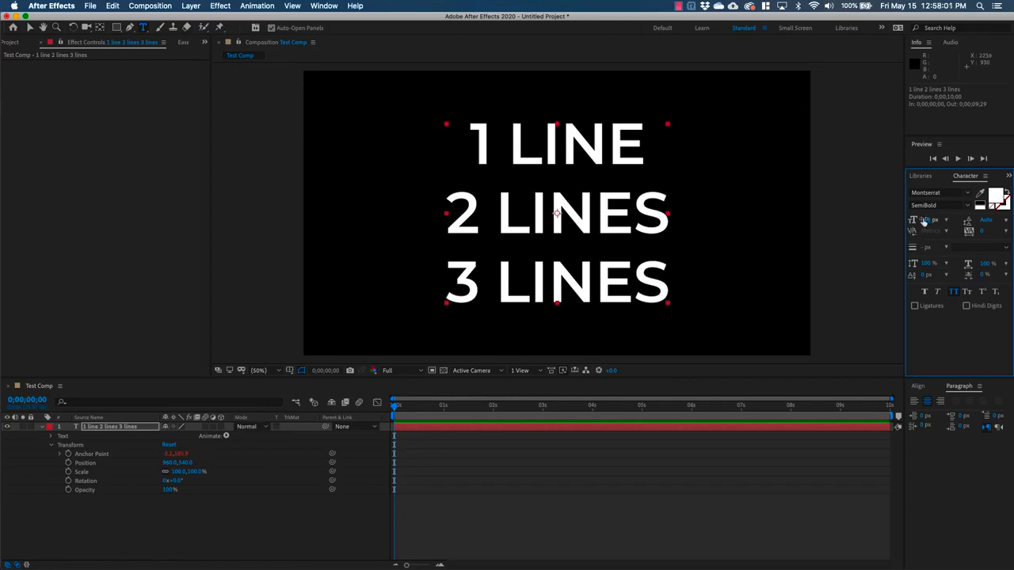
drag(923, 221, 850, 232)
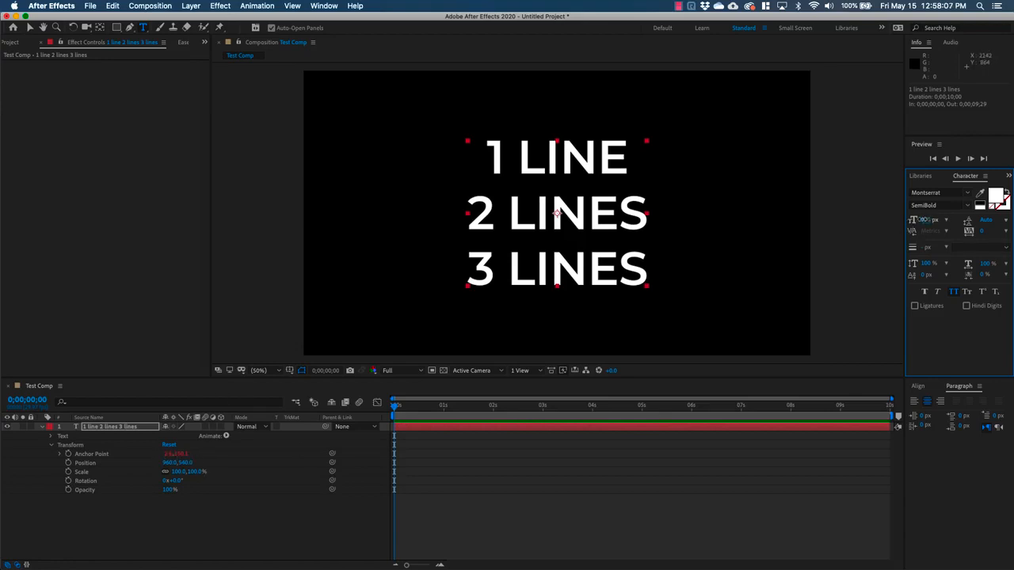
drag(919, 221, 775, 257)
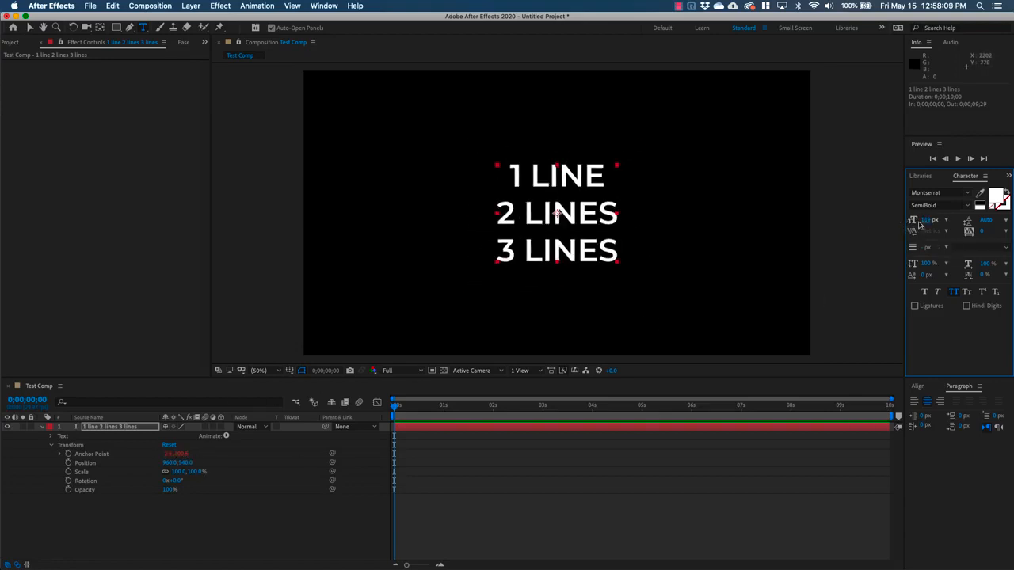
drag(919, 223, 879, 221)
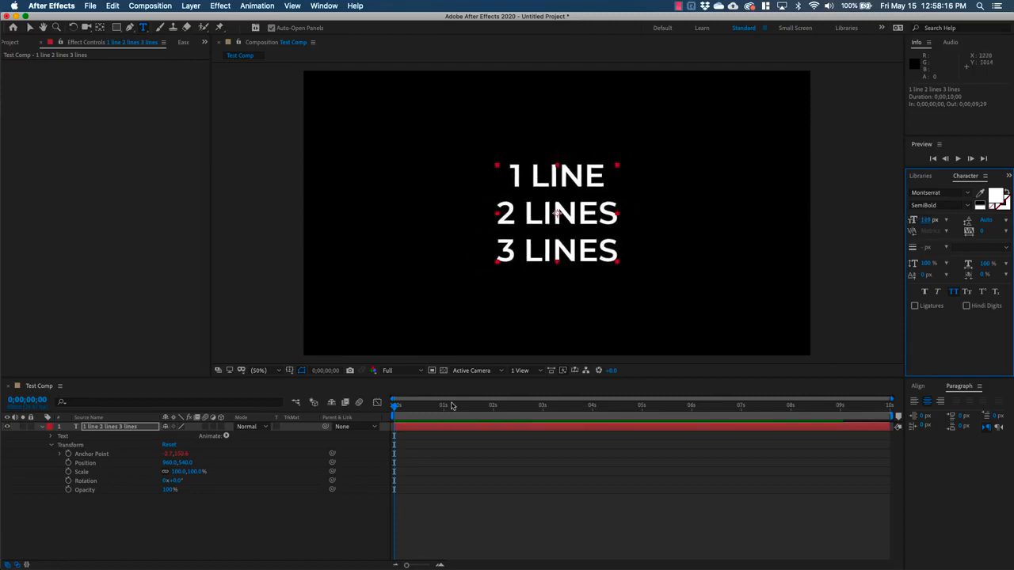
Reveal the text layer's Anchor Point expression and enlarge its code area to show more of the reference chart
click(60, 458)
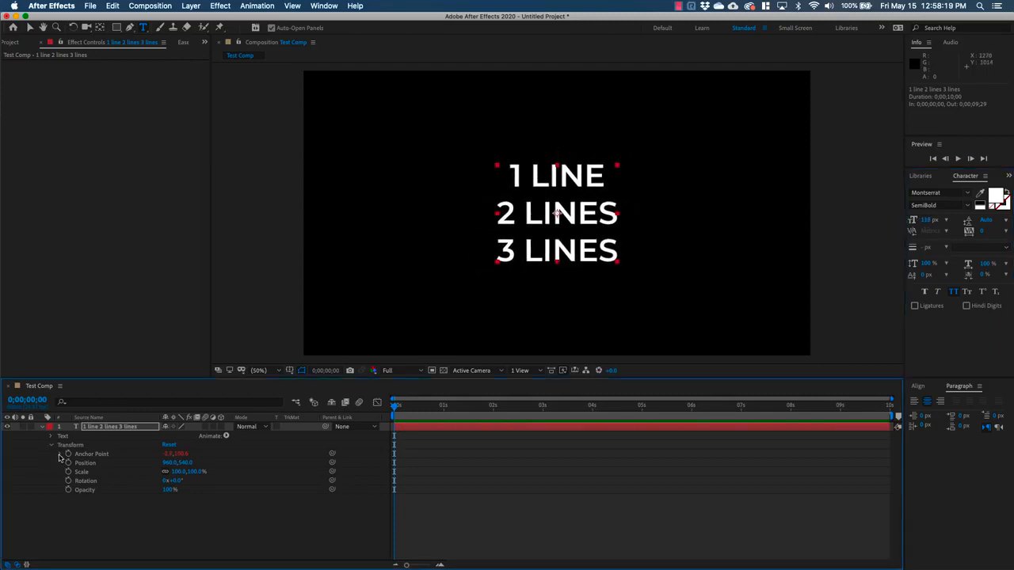
key(ctrl+v)
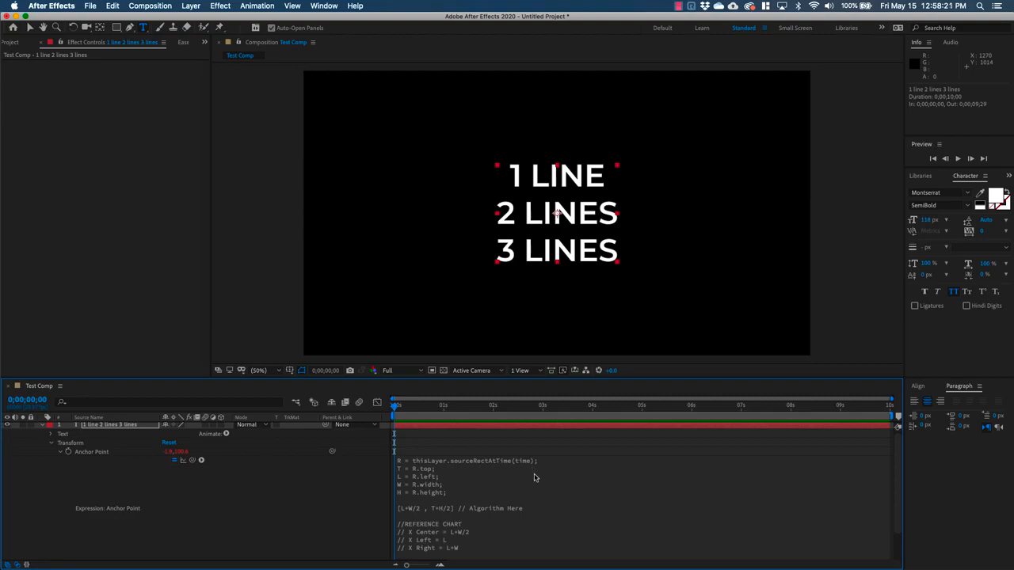
scroll(534, 477, down, 2)
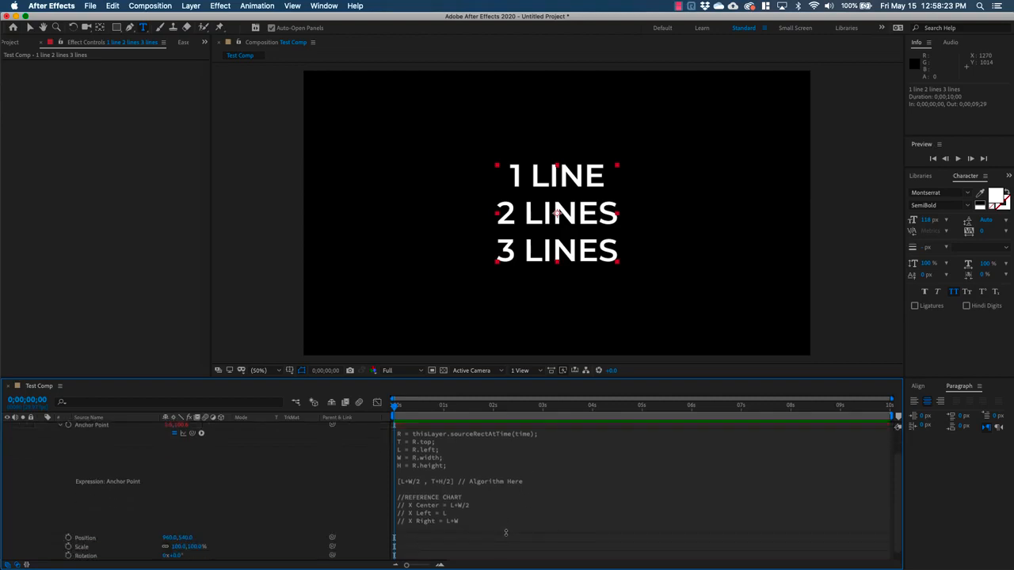
drag(505, 532, 507, 546)
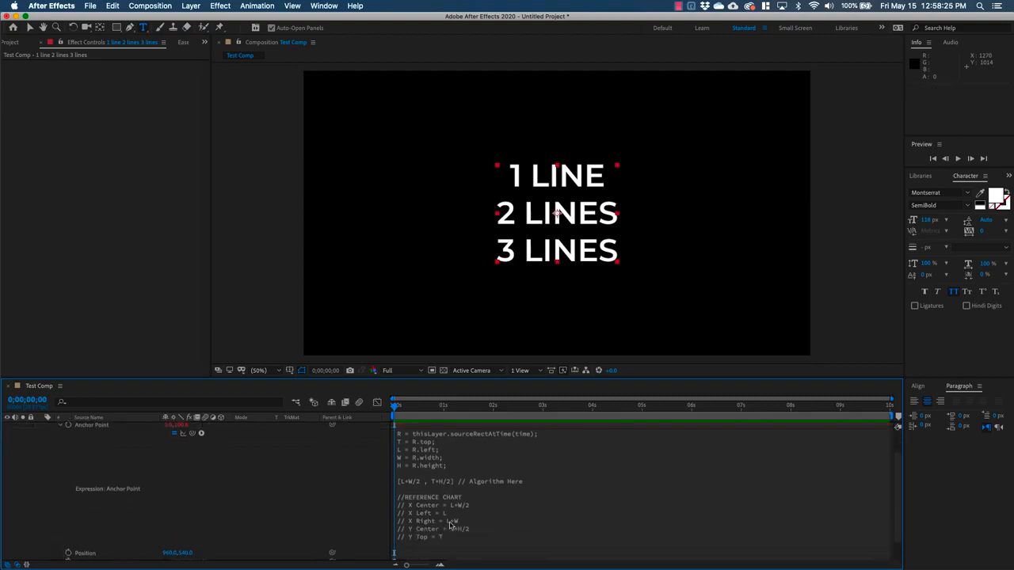
Examine the expression's sourceRectAtTime variable definitions, the algorithm line, and the X Center and Y Center formulas in the reference chart
click(452, 461)
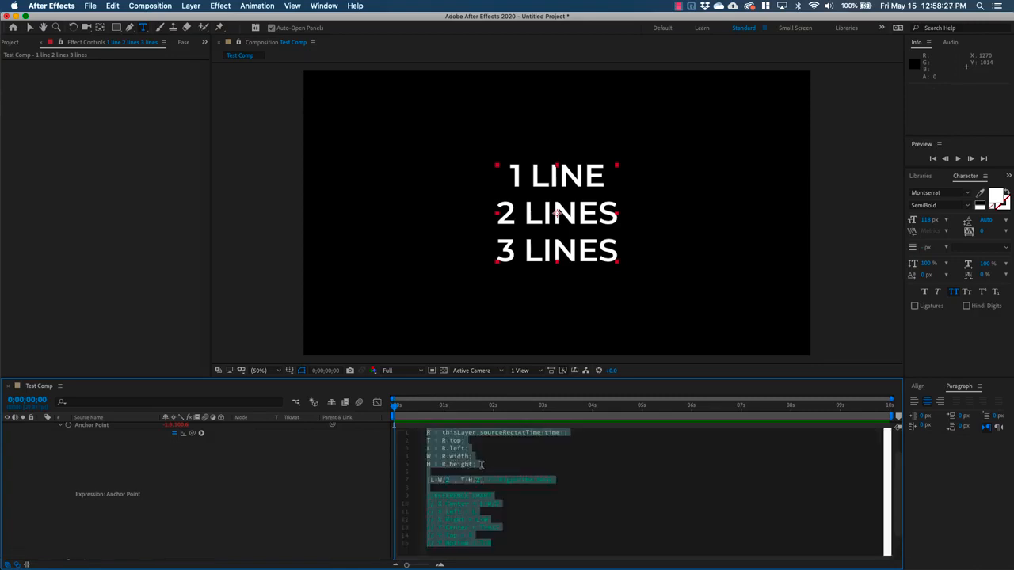
click(479, 465)
drag(482, 464, 426, 433)
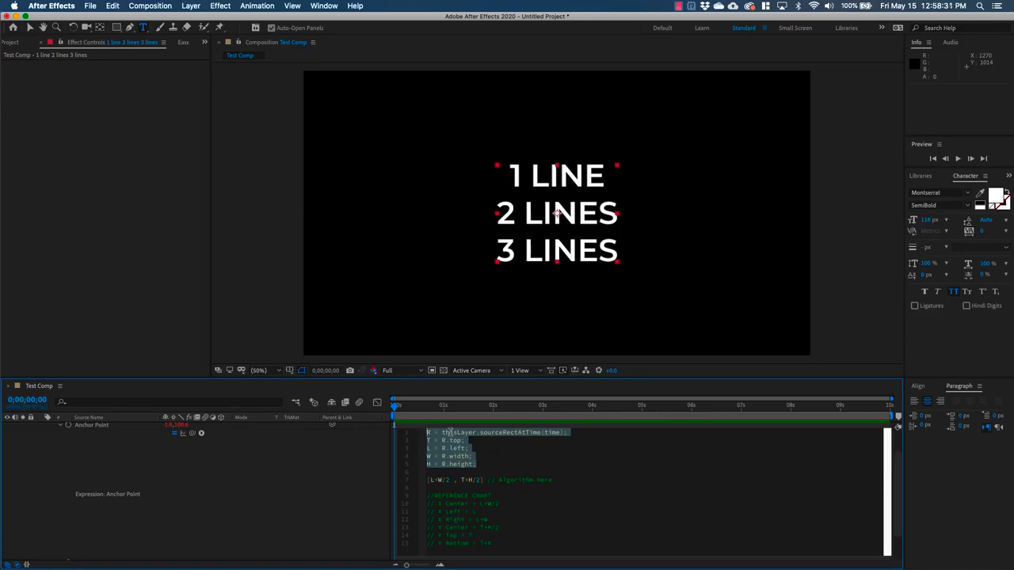
click(485, 464)
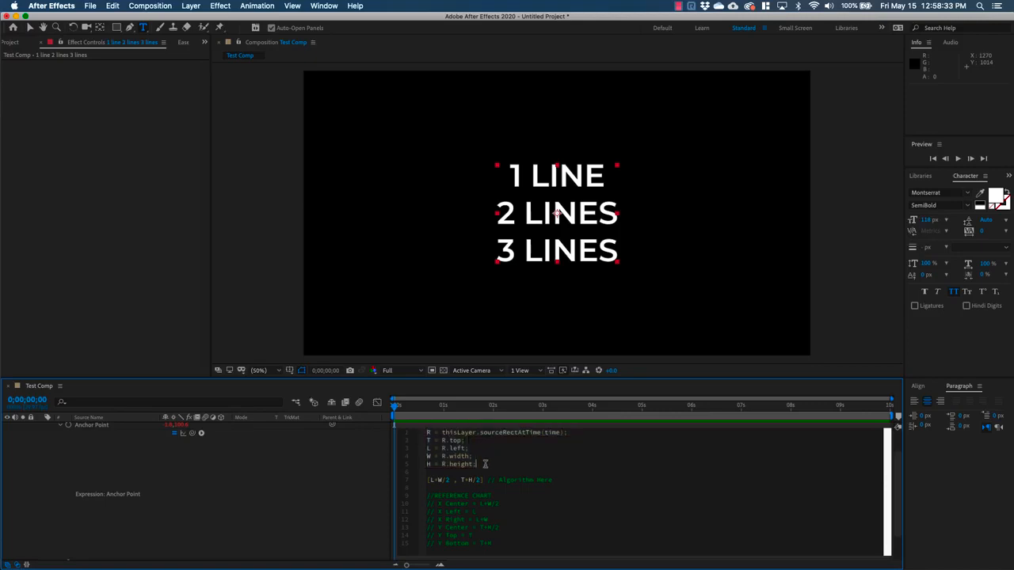
mouse_move(480, 479)
mouse_down()
mouse_move(431, 480)
mouse_move(468, 480)
mouse_up()
click(471, 480)
drag(500, 504, 484, 505)
drag(500, 527, 481, 527)
Change the algorithm line of the Anchor Point expression to [L , T+H/2] and select the text layer
click(448, 480)
key(BackSpace)
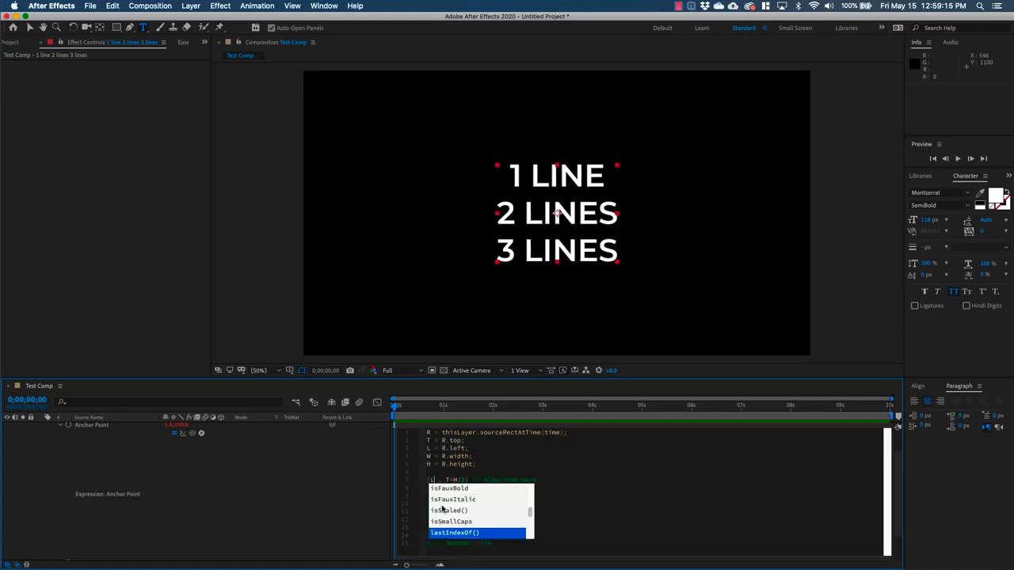
click(317, 512)
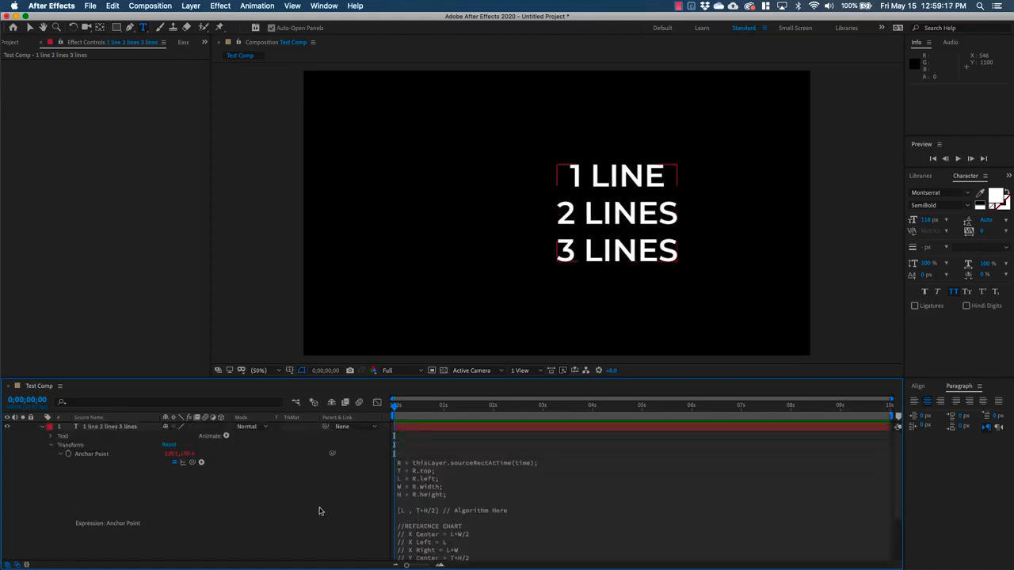
click(467, 428)
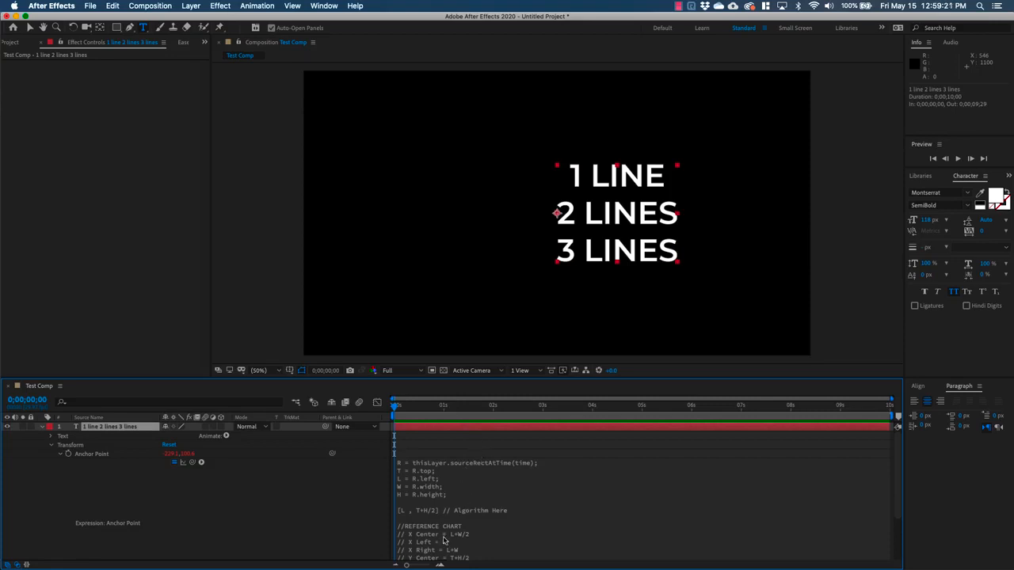
Set the algorithm line of the Anchor Point expression to [L+W , T+H]
scroll(444, 541, down, 3)
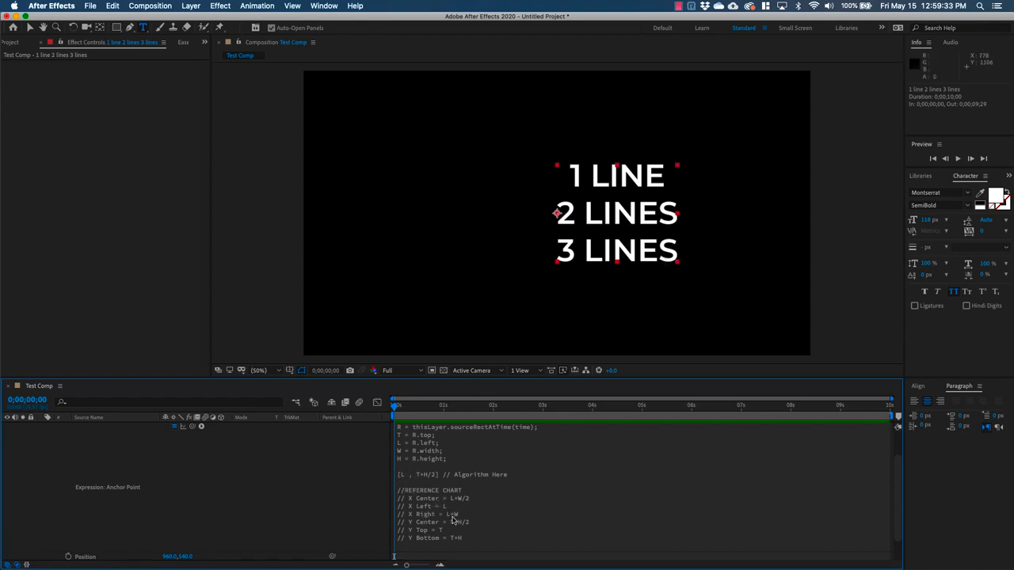
click(402, 477)
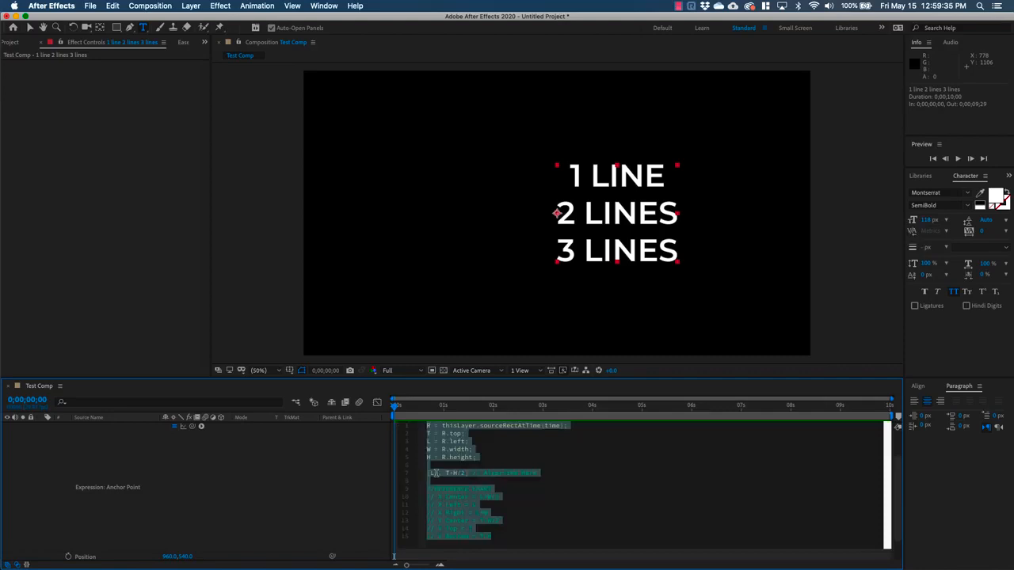
click(435, 473)
text(+W)
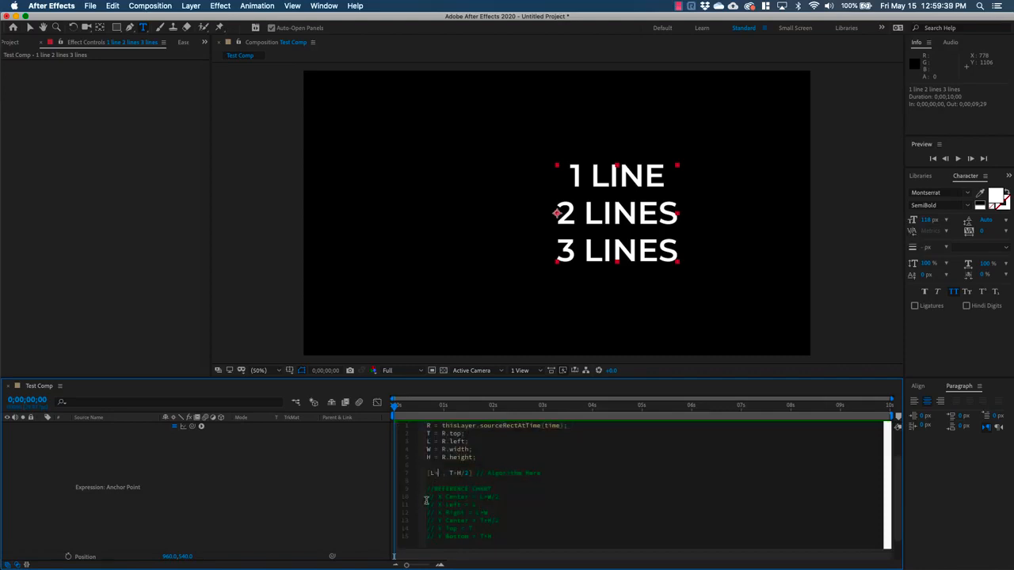
click(473, 473)
key(BackSpace)
key(BackSpace)
click(343, 475)
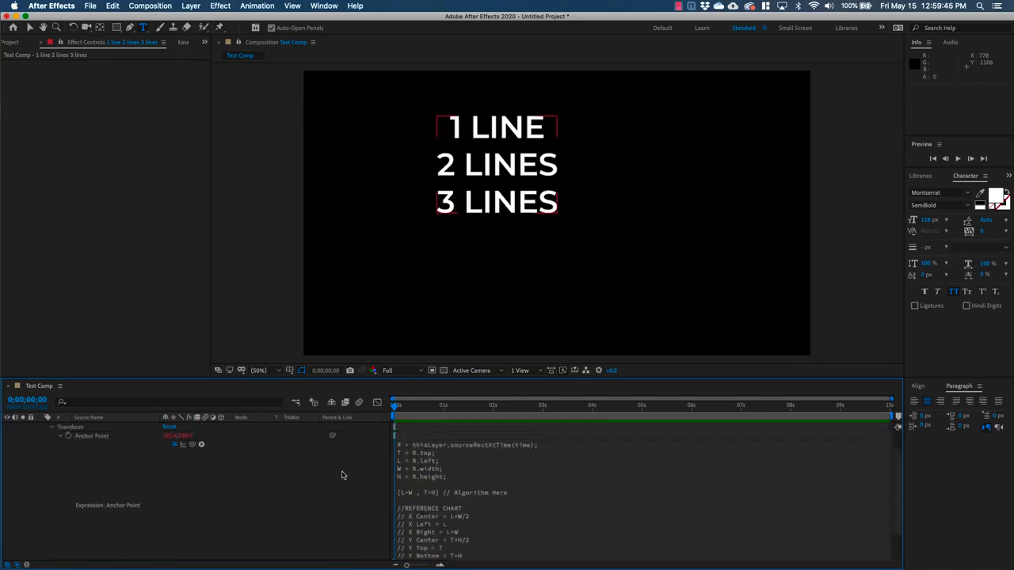
scroll(343, 476, up, 2)
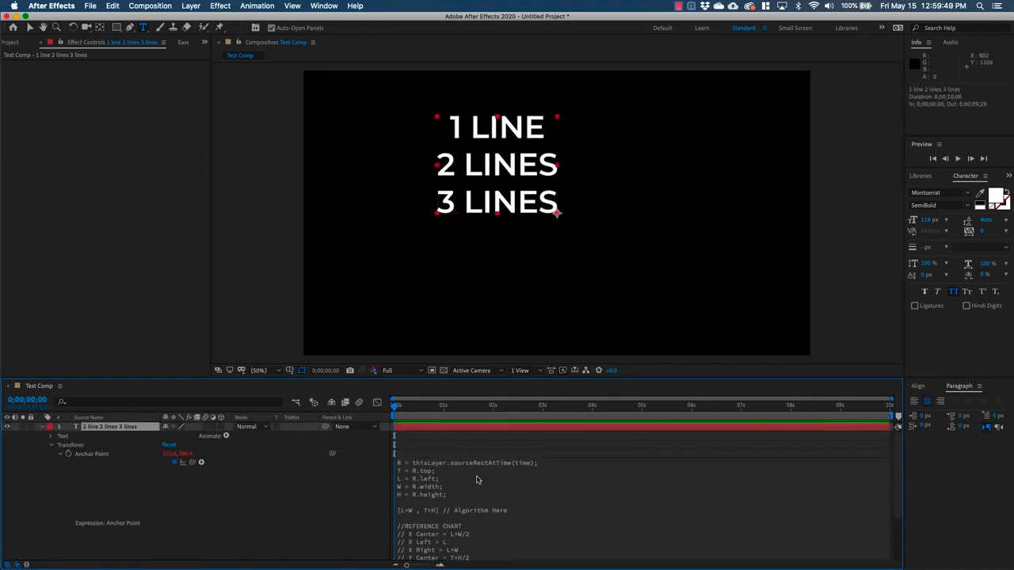
Undo the edits to the Anchor Point expression's algorithm line and collapse the text layer's properties
scroll(479, 483, down, 4)
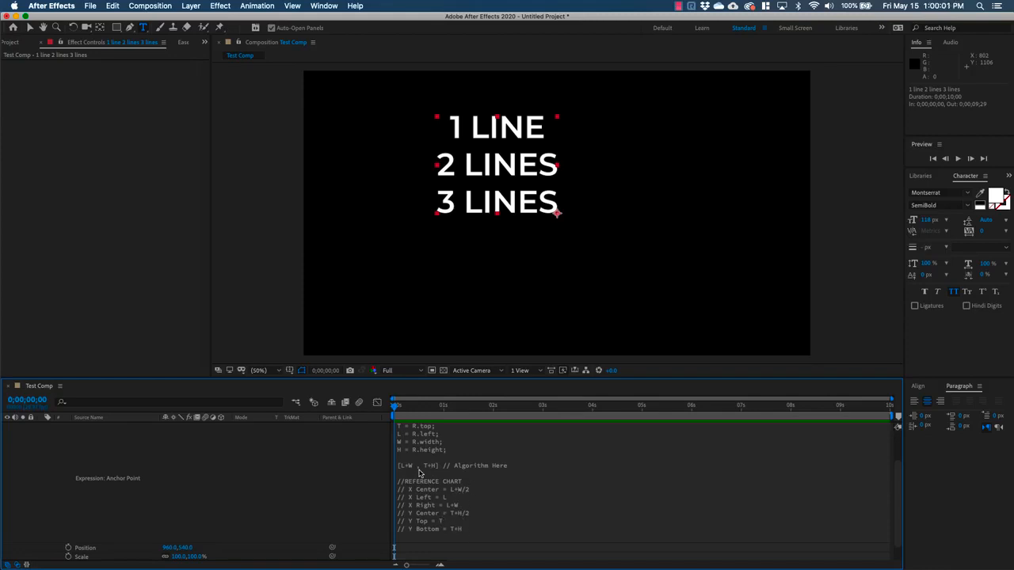
scroll(420, 473, up, 3)
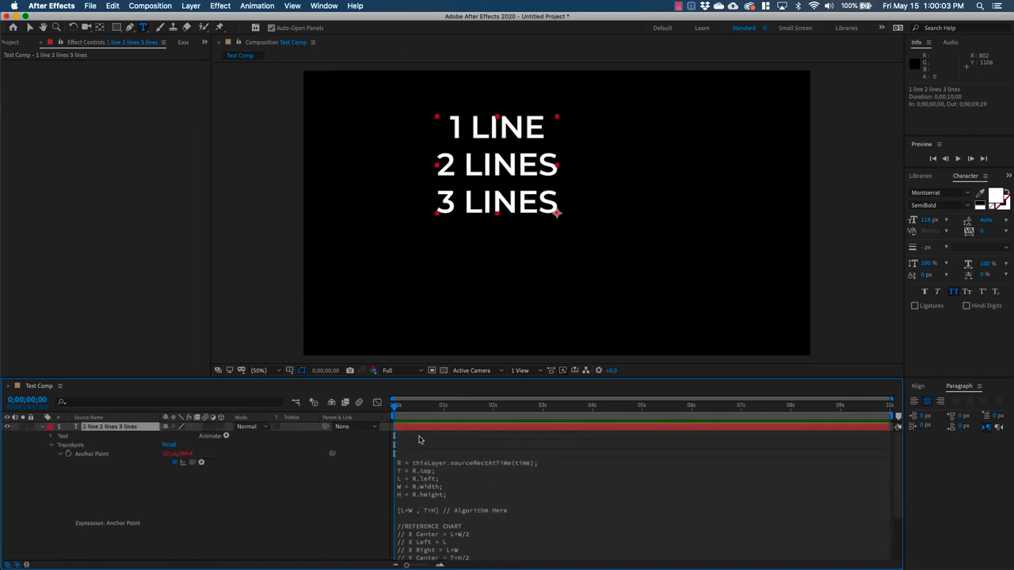
key(super+z)
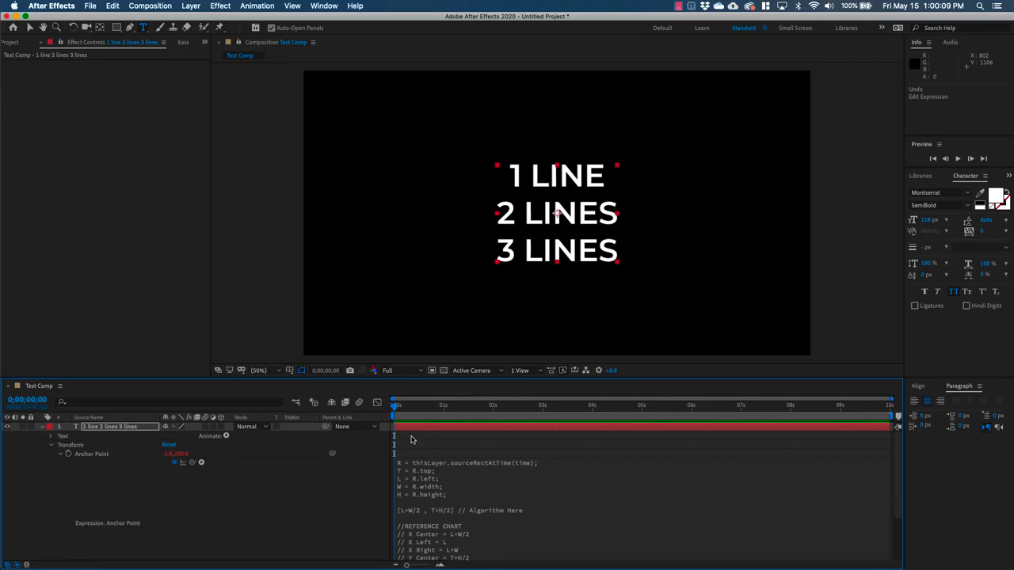
click(45, 427)
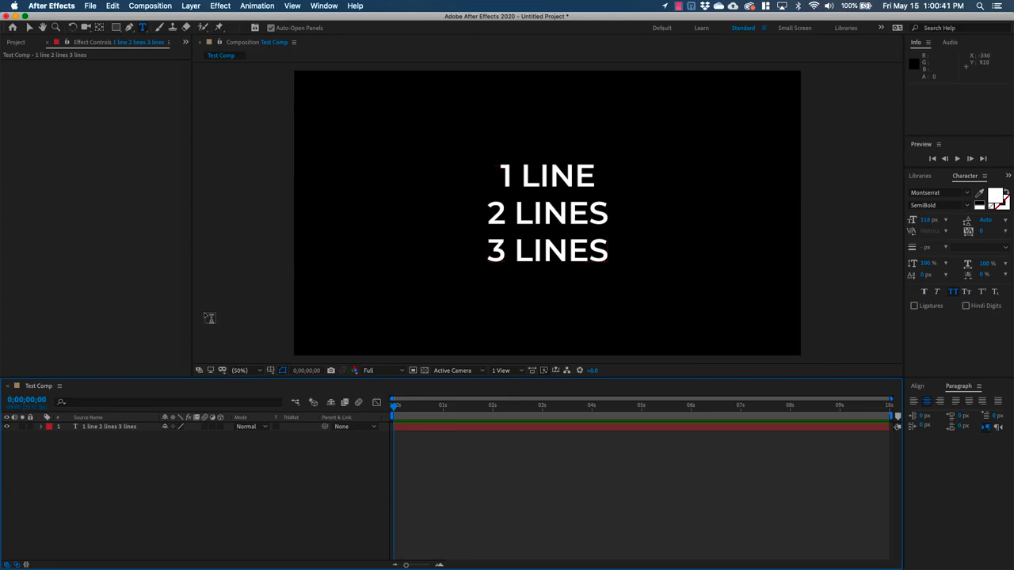
Add a composition-sized blue rectangle as a new shape layer with the Rectangle Tool and collapse its properties
click(117, 27)
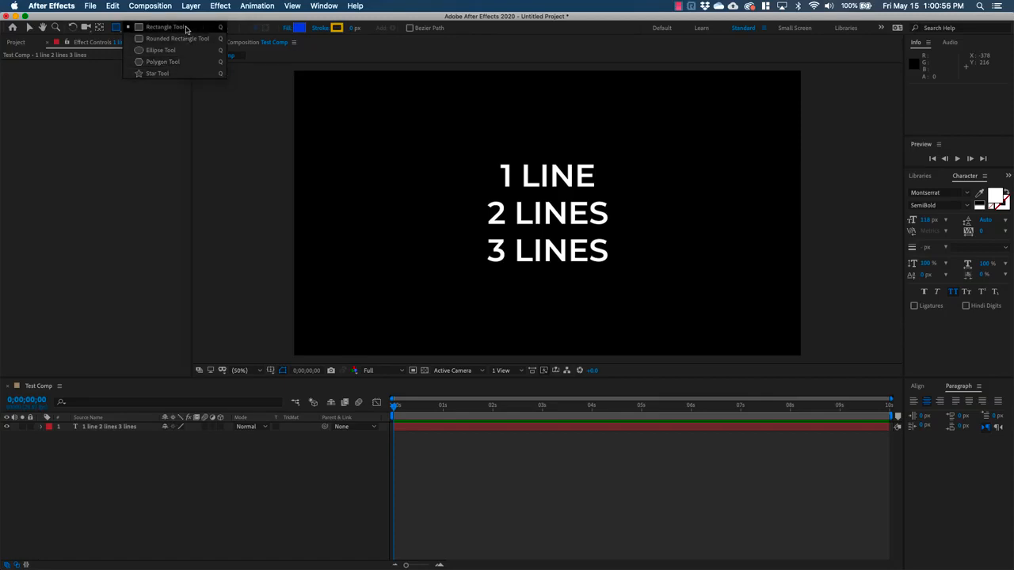
click(186, 28)
double_click(115, 29)
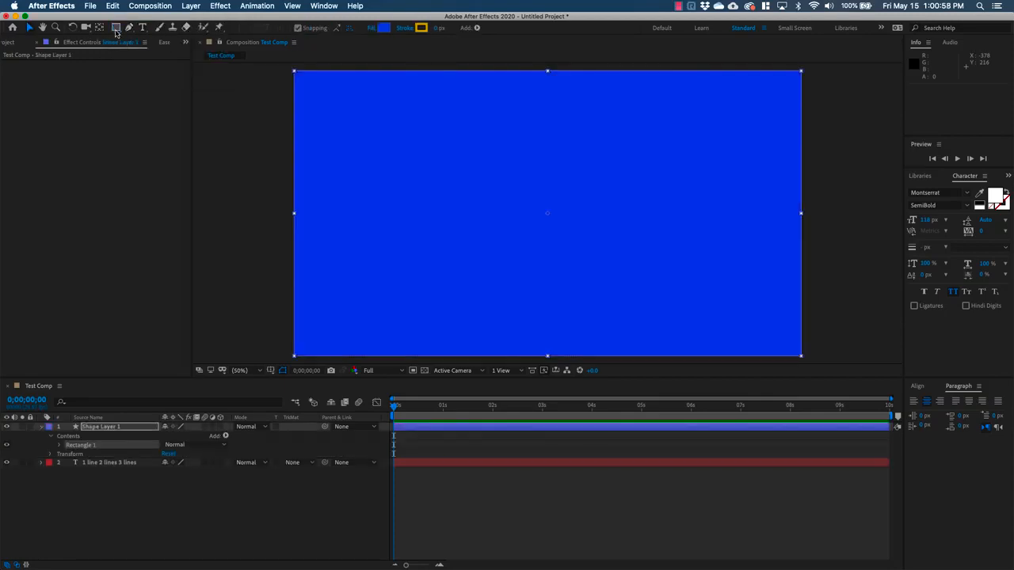
key(v)
click(42, 427)
Move the rectangle's shape layer beneath the text layer in the layer stack
click(102, 428)
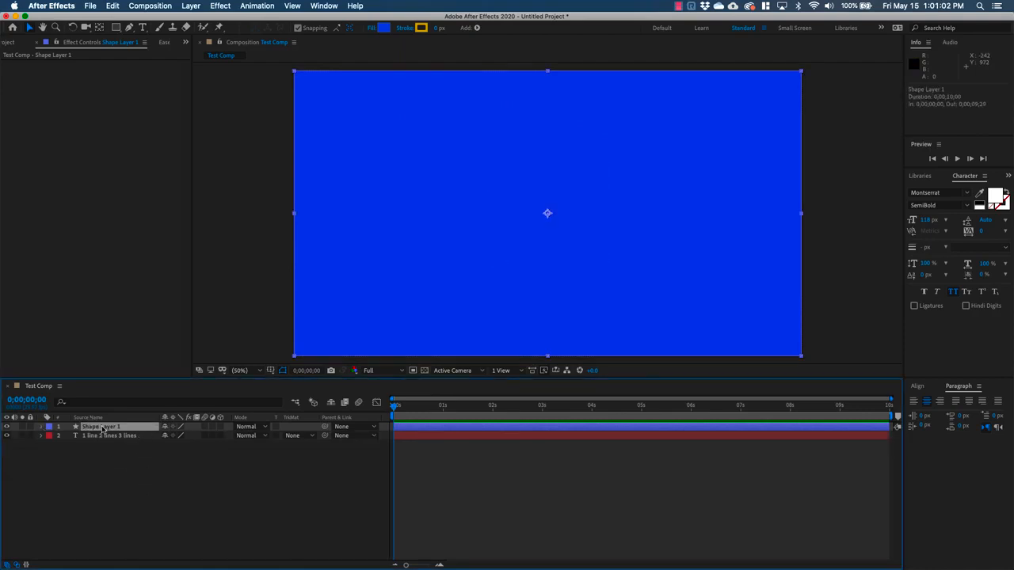
drag(102, 429, 106, 442)
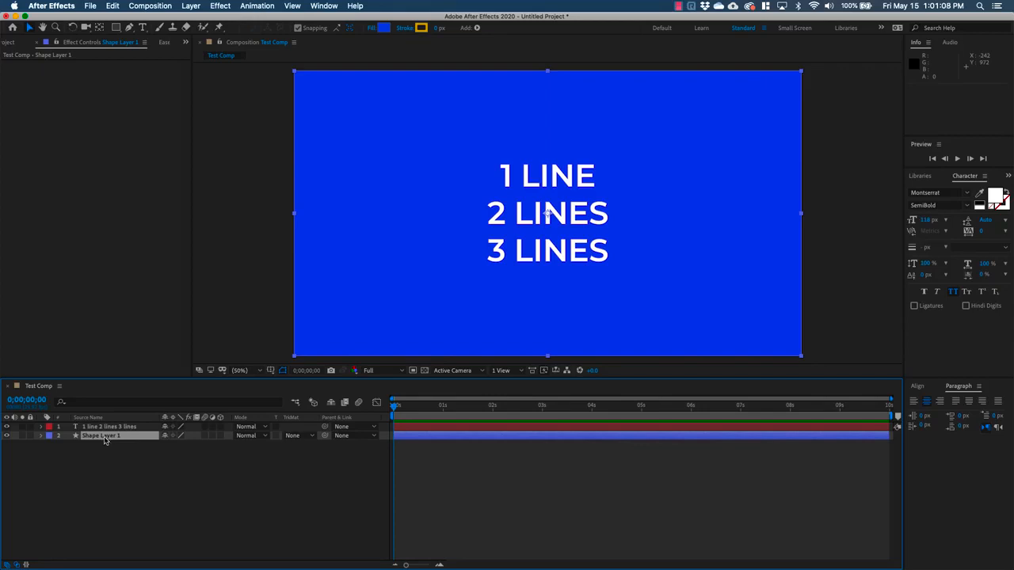
drag(106, 442, 109, 444)
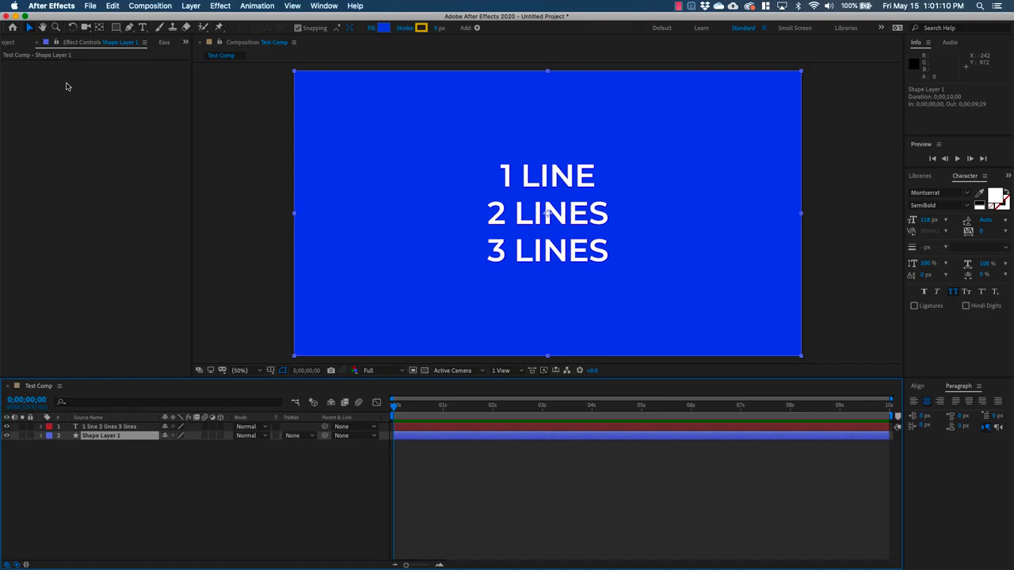
Add two Slider Control expression effects to the rectangle's shape layer
click(221, 6)
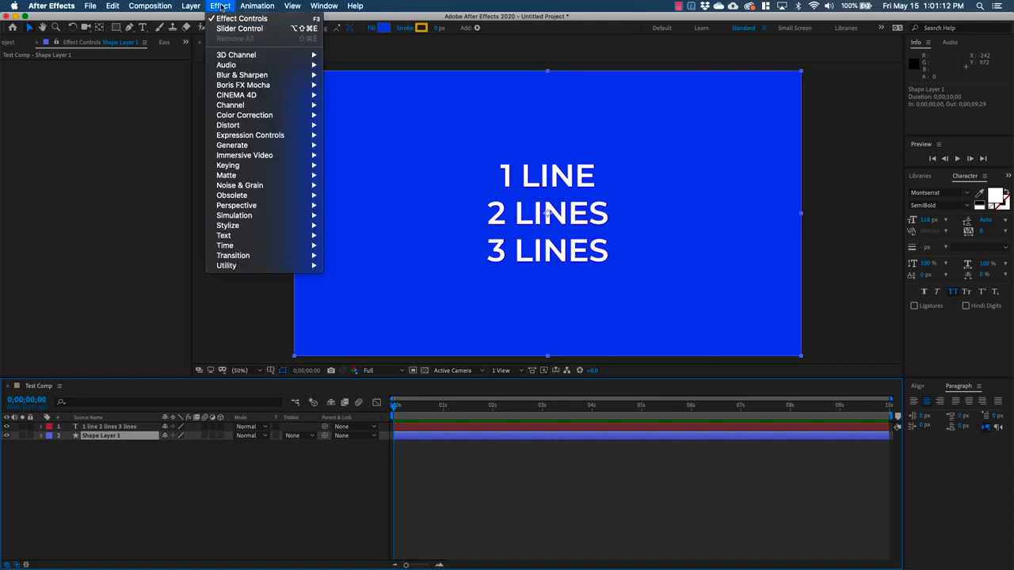
mouse_move(256, 137)
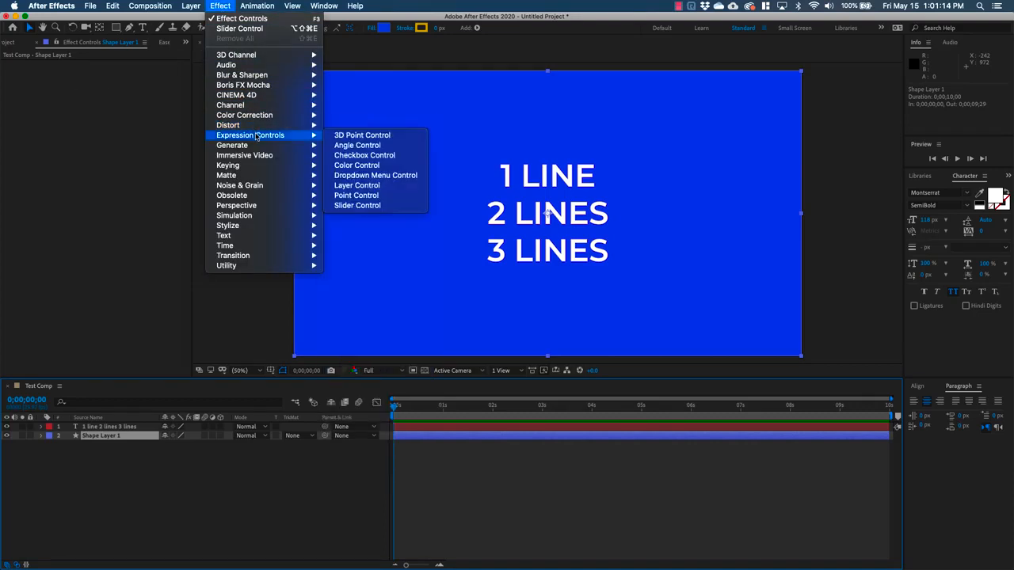
click(374, 207)
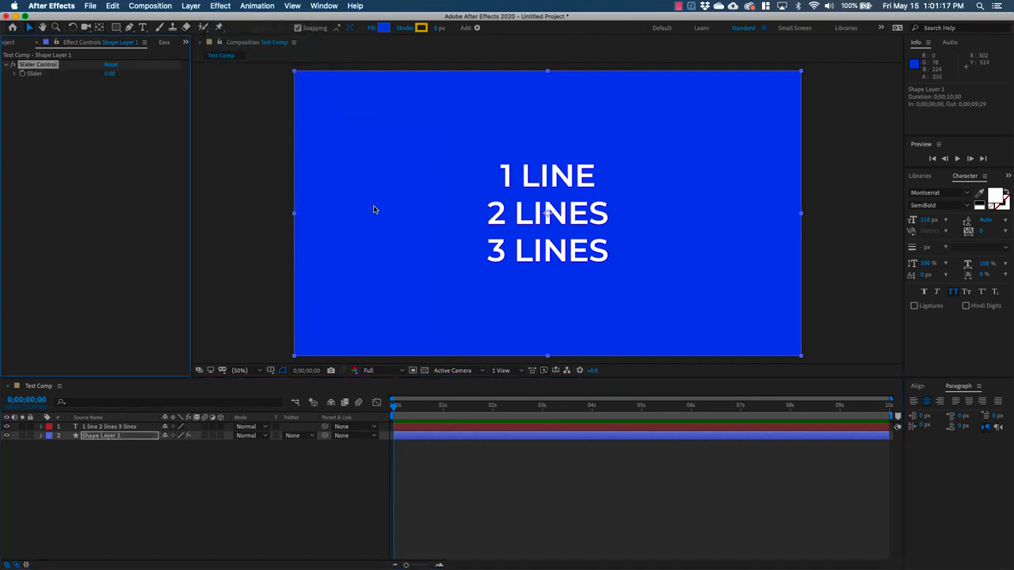
click(222, 7)
mouse_move(256, 136)
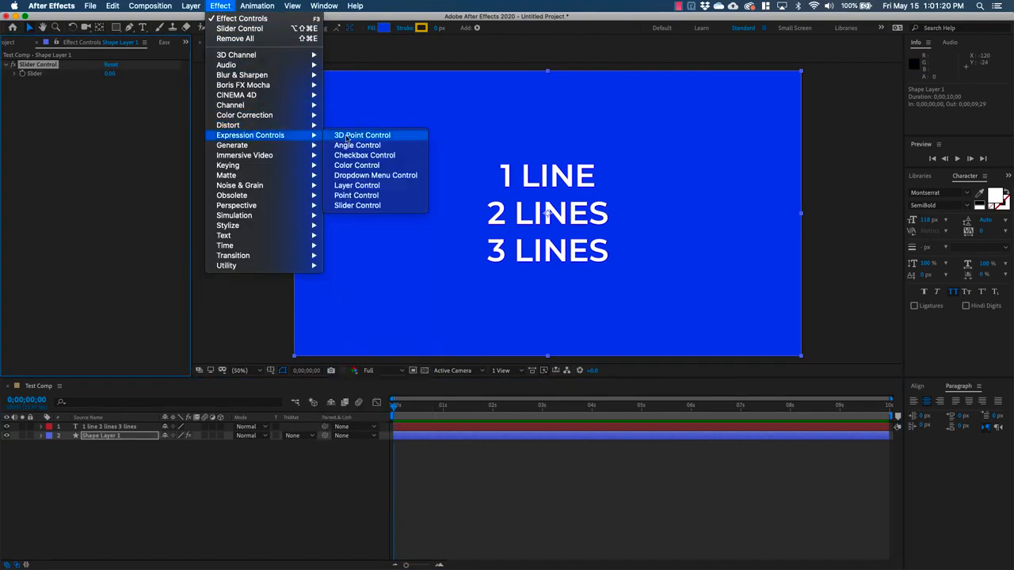
click(374, 208)
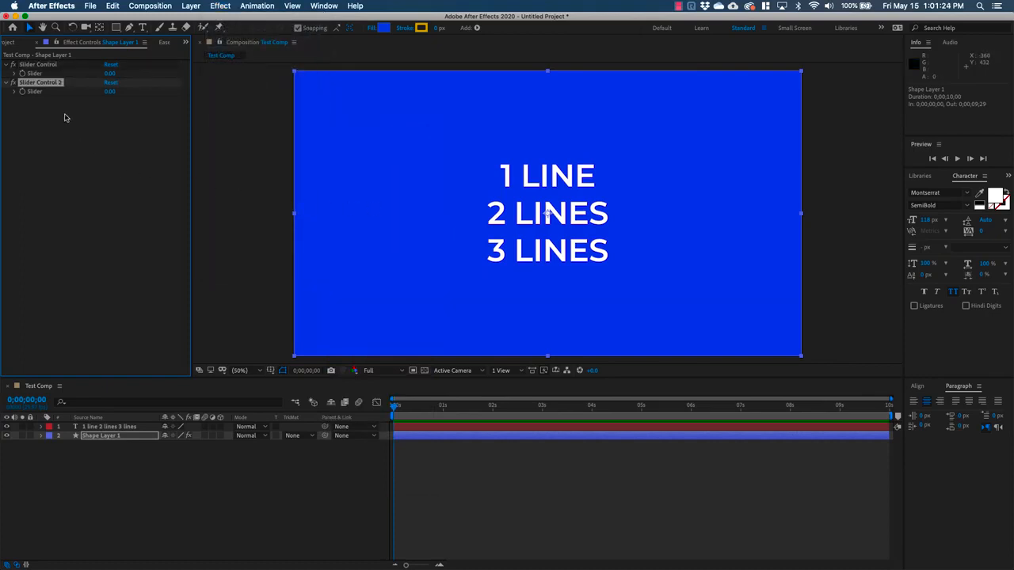
Rename the first slider effect X_margin and the second one Y_margin
click(47, 67)
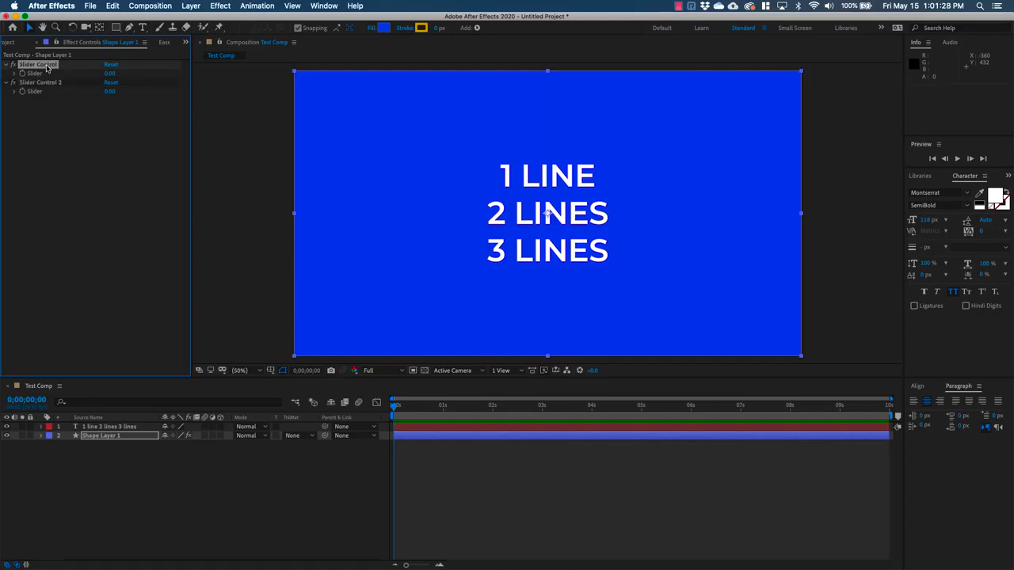
key(Return)
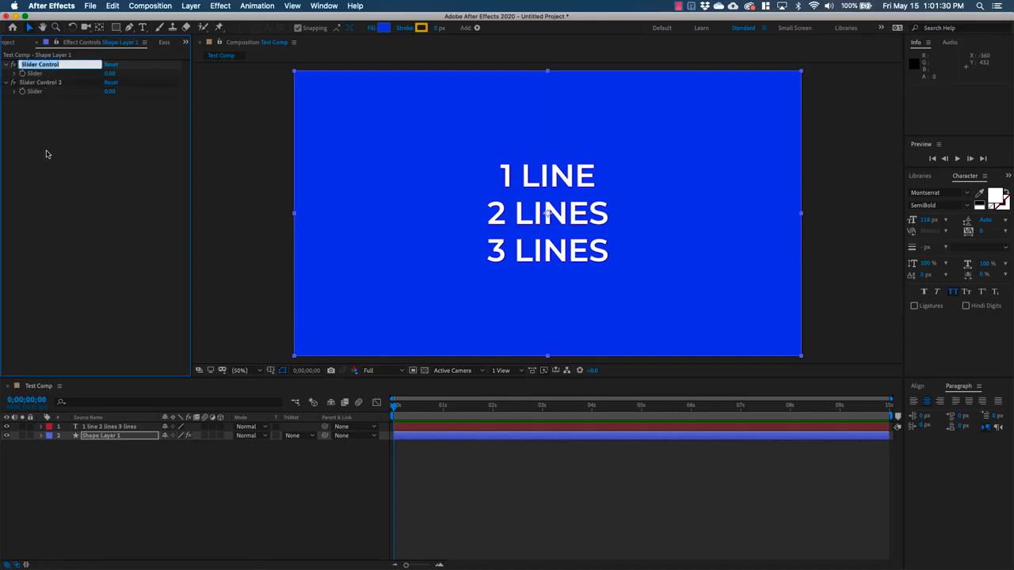
text(X_margin)
key(Return)
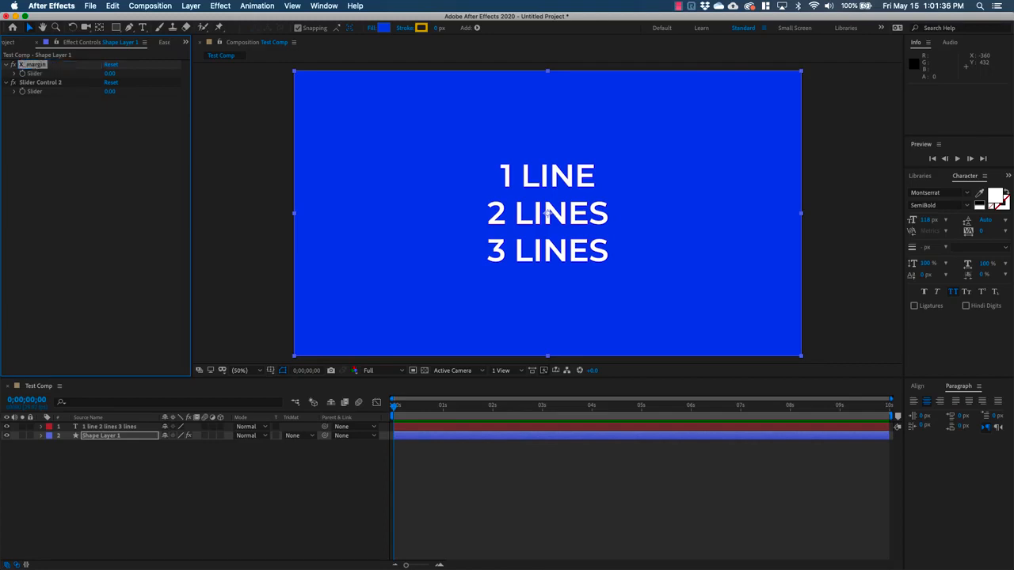
click(53, 83)
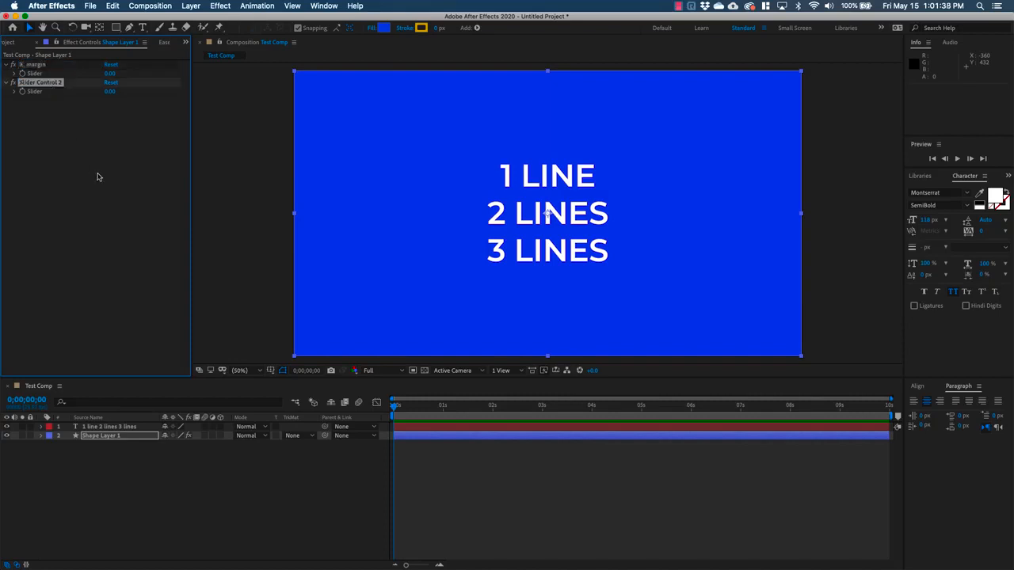
key(Return)
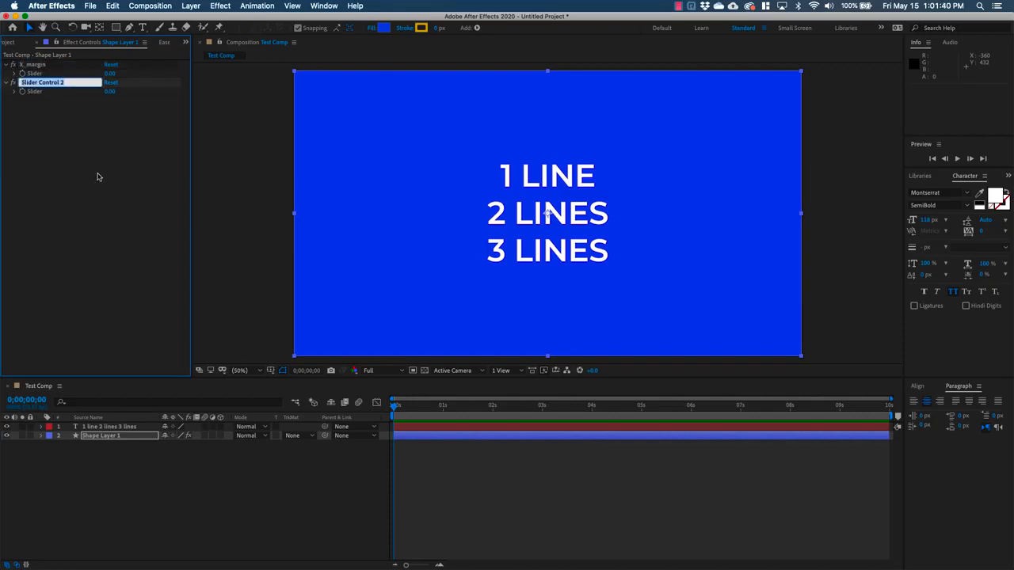
text(Y_margin)
key(Return)
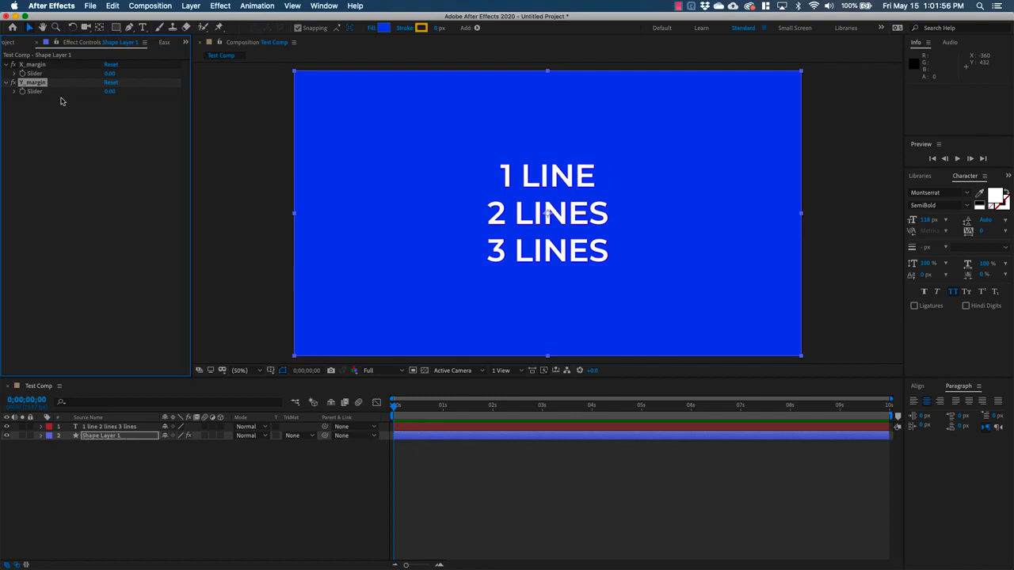
Expand the shape layer and select the Size of Rectangle Path 1 together with the layer's transform Position
click(107, 437)
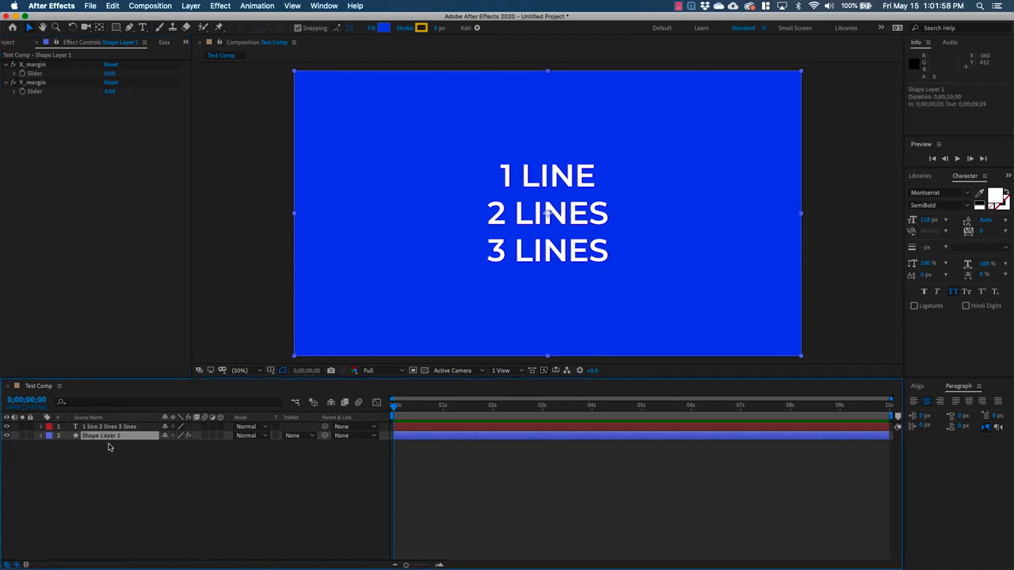
click(41, 437)
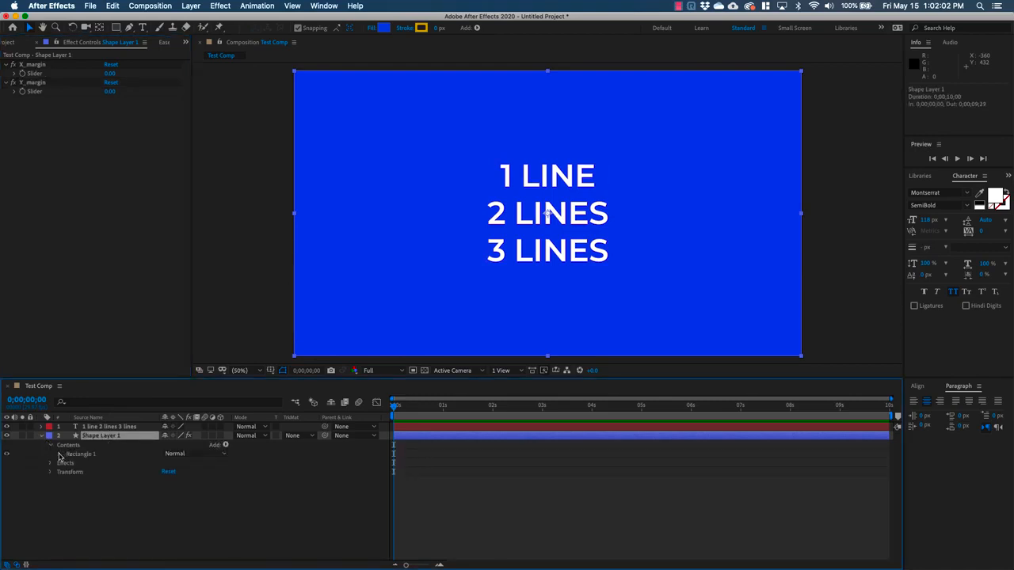
click(60, 454)
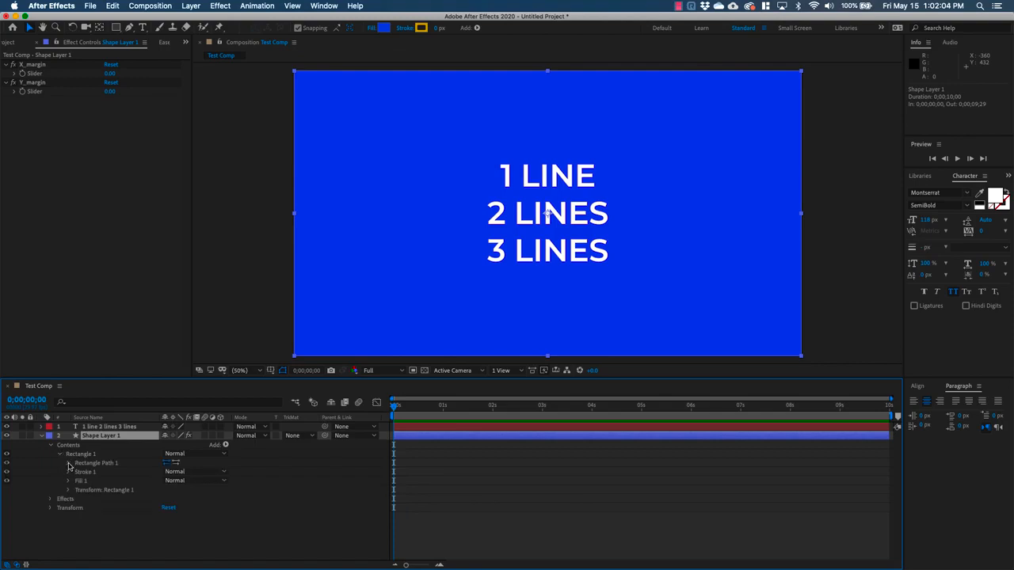
click(69, 464)
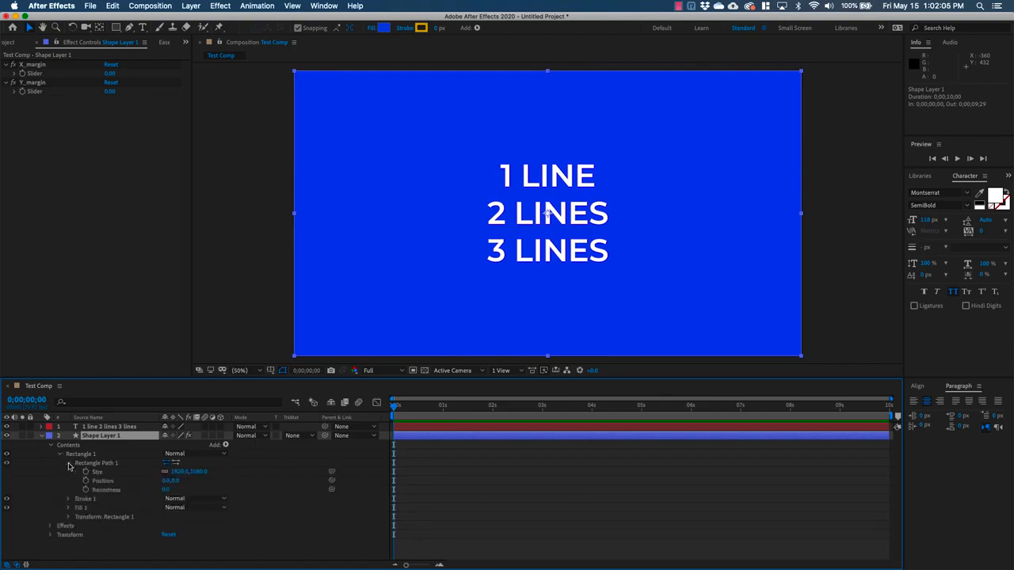
click(49, 536)
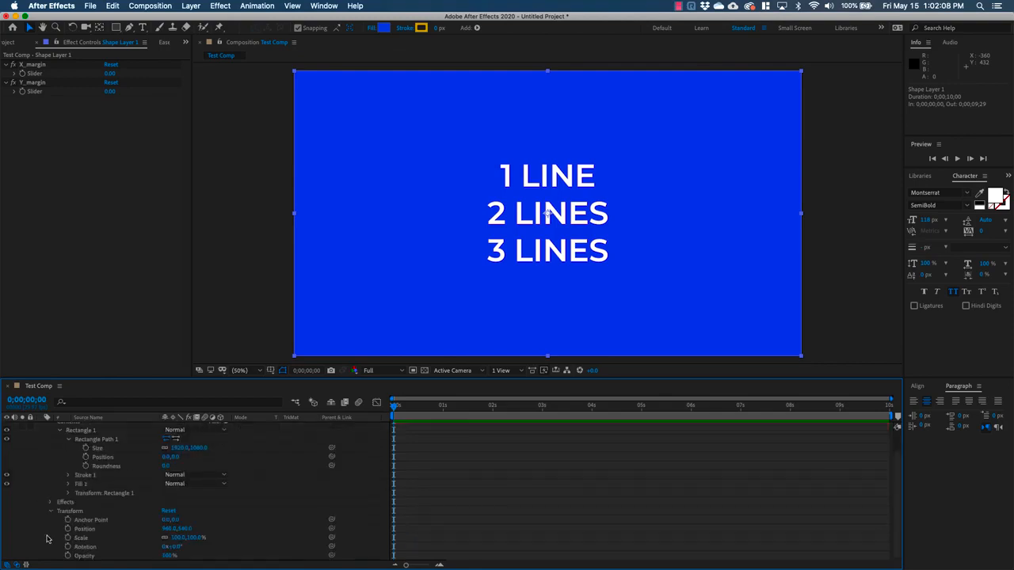
click(101, 449)
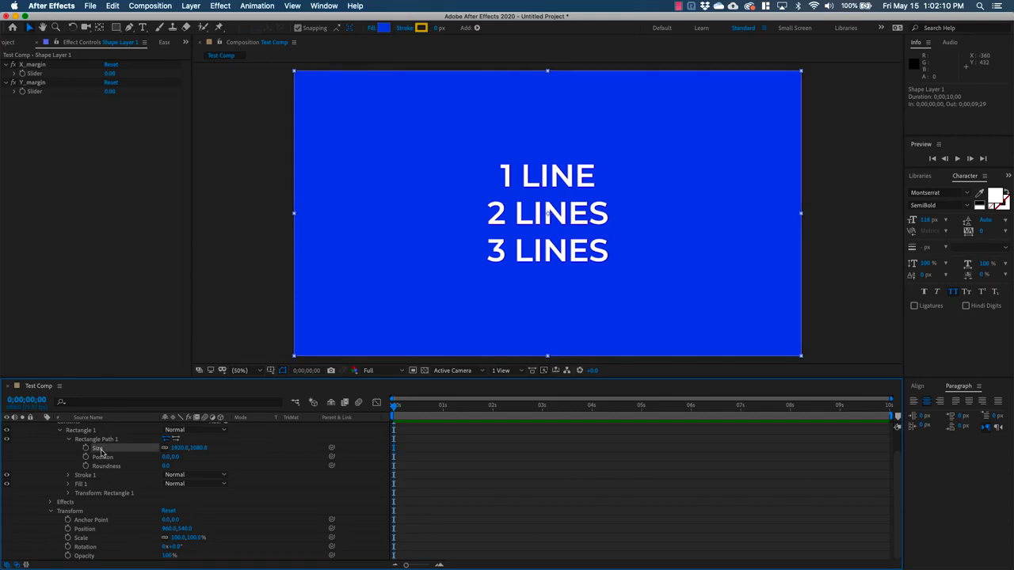
shift+click(82, 530)
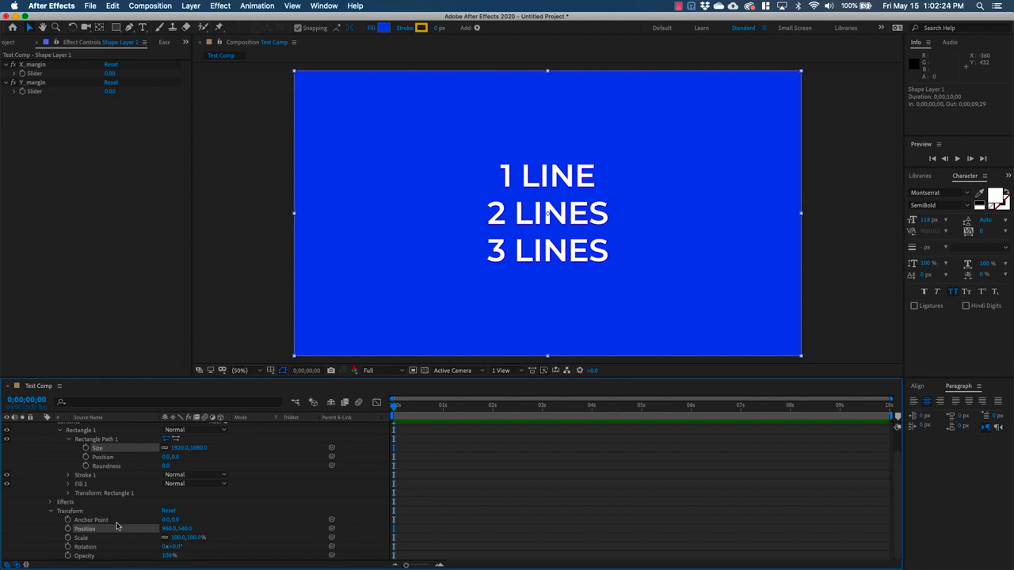
Apply the Resize Box to Text.ffx animation preset to the selected Size and Position properties, and collapse the shape layer
click(251, 7)
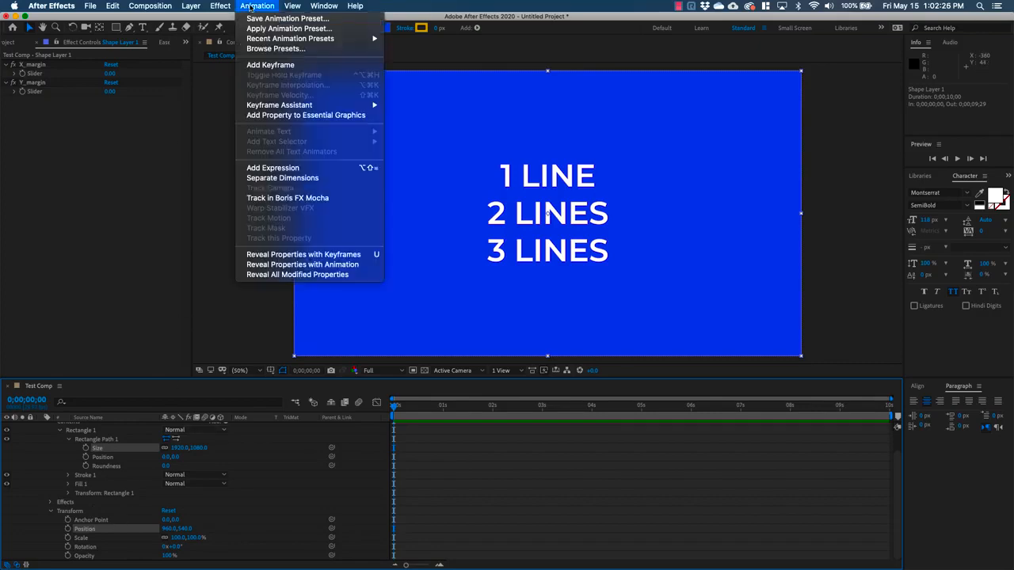
click(251, 29)
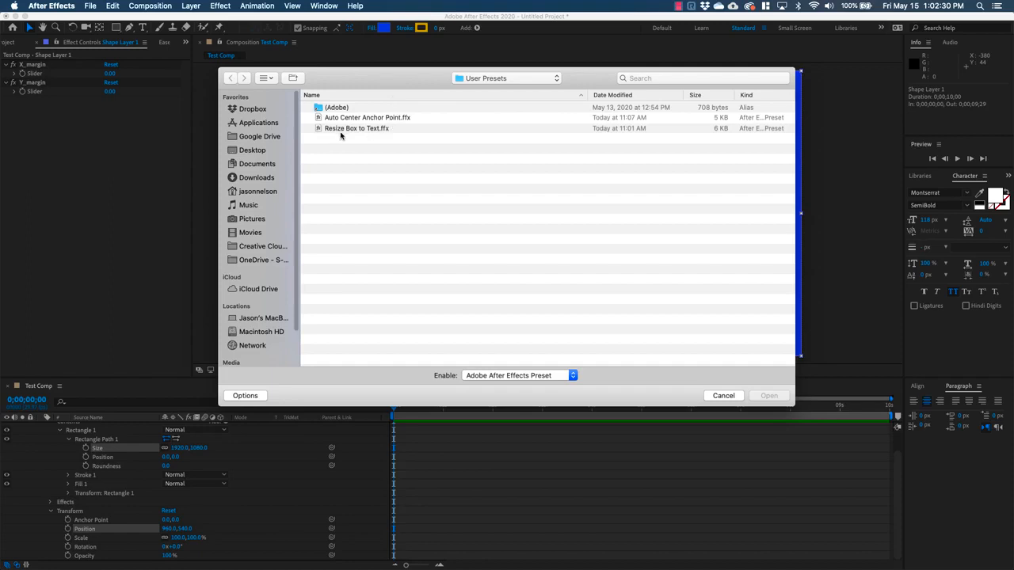
click(341, 129)
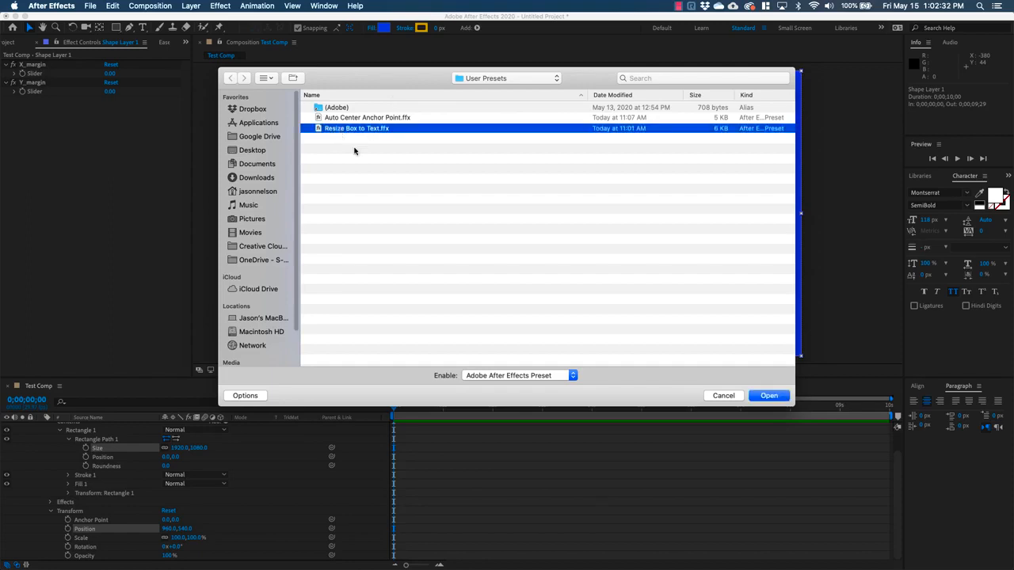
click(770, 398)
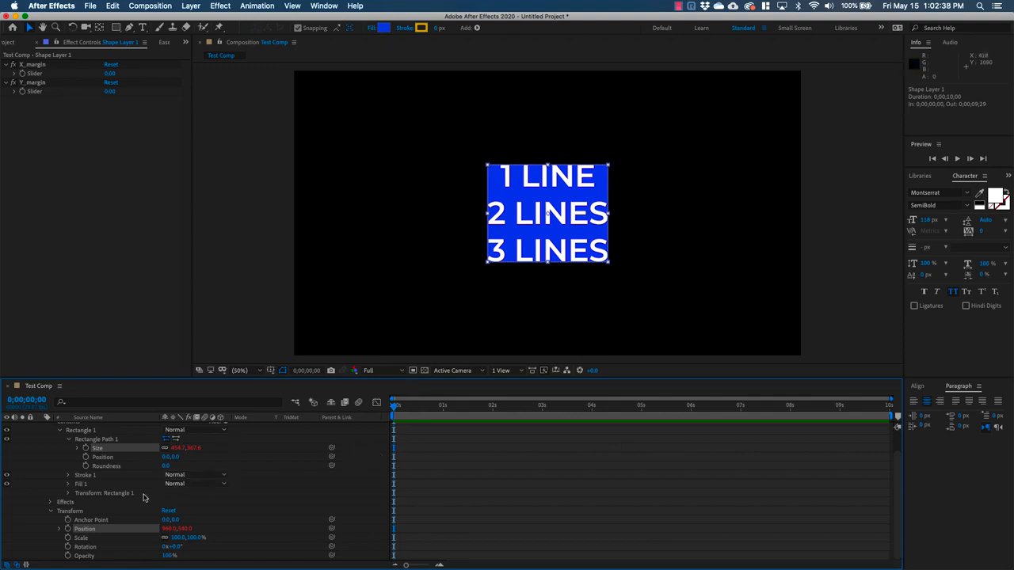
scroll(145, 498, up, 3)
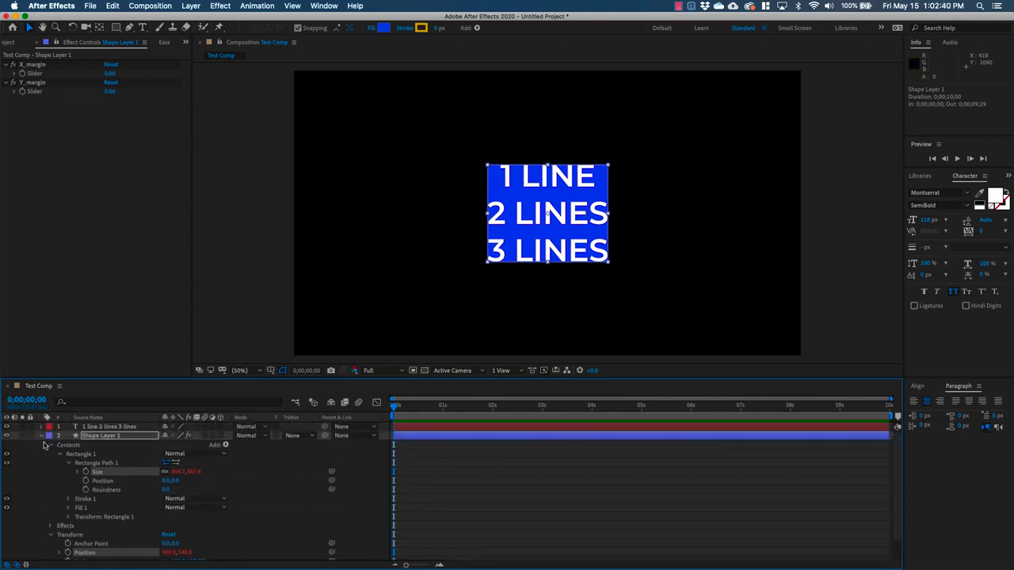
click(42, 439)
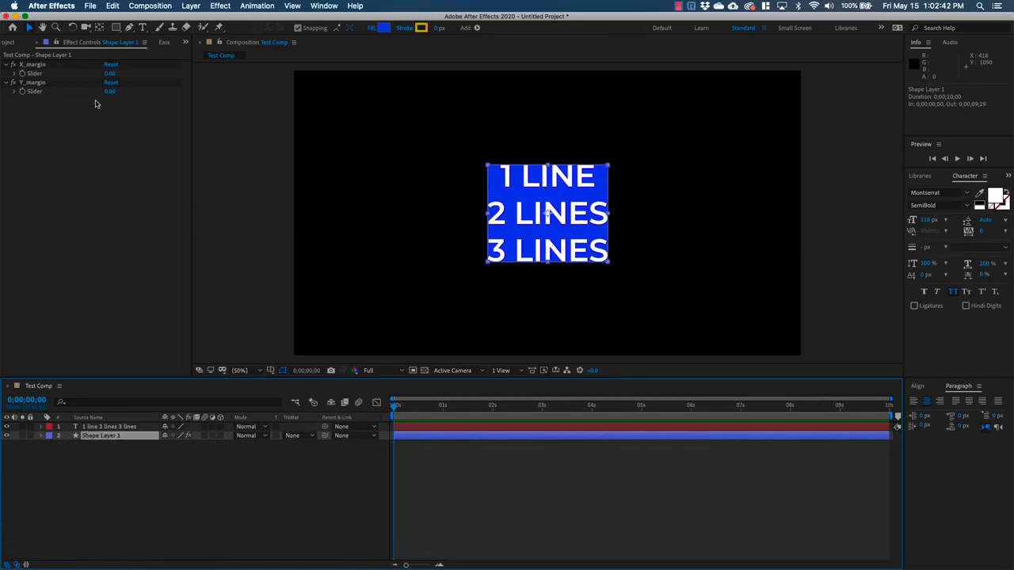
Set X_margin to 66 and Y_margin to 50, and round the rectangle path's corners with a roundness of about 40
drag(109, 73, 141, 95)
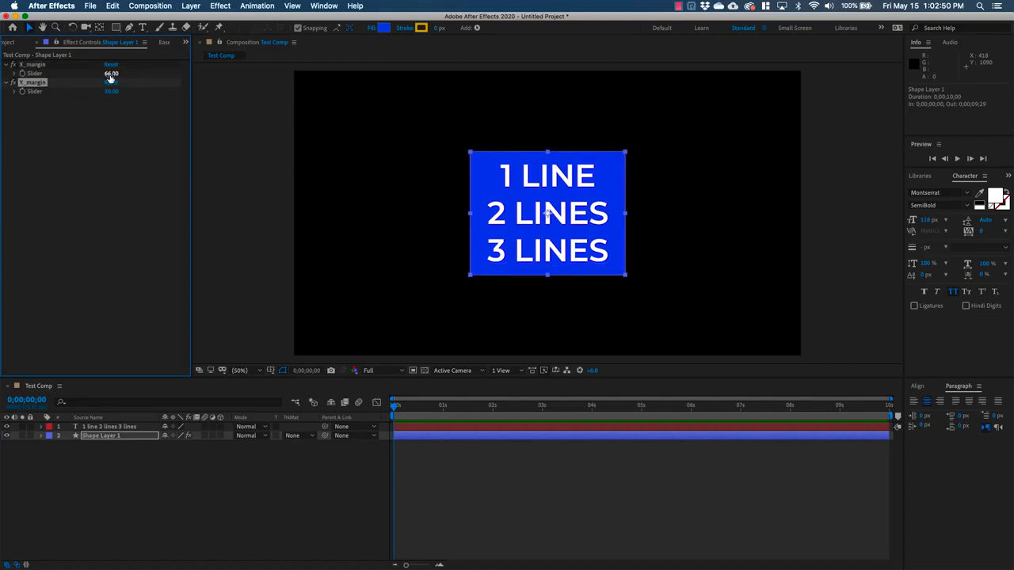
click(41, 435)
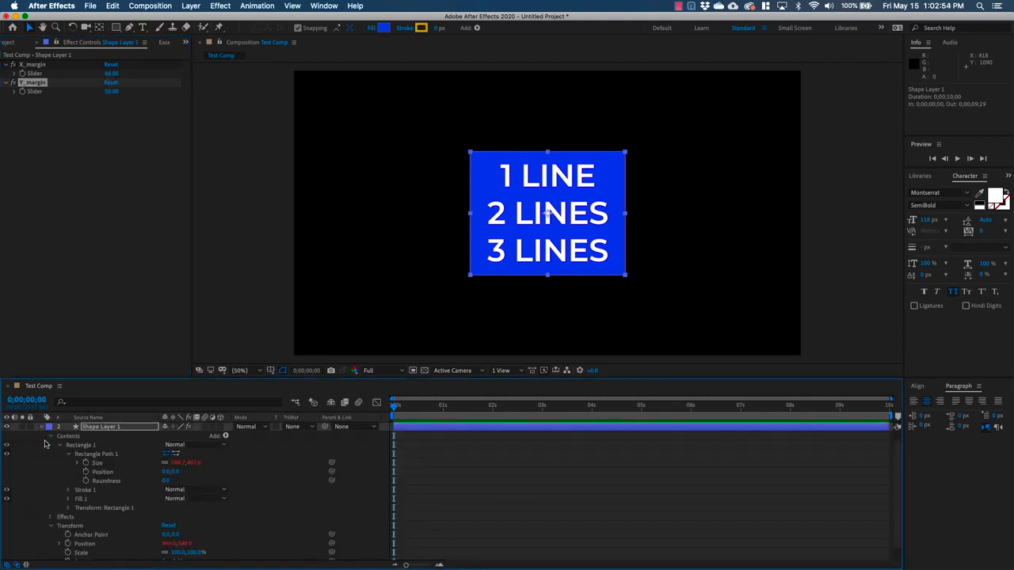
click(169, 480)
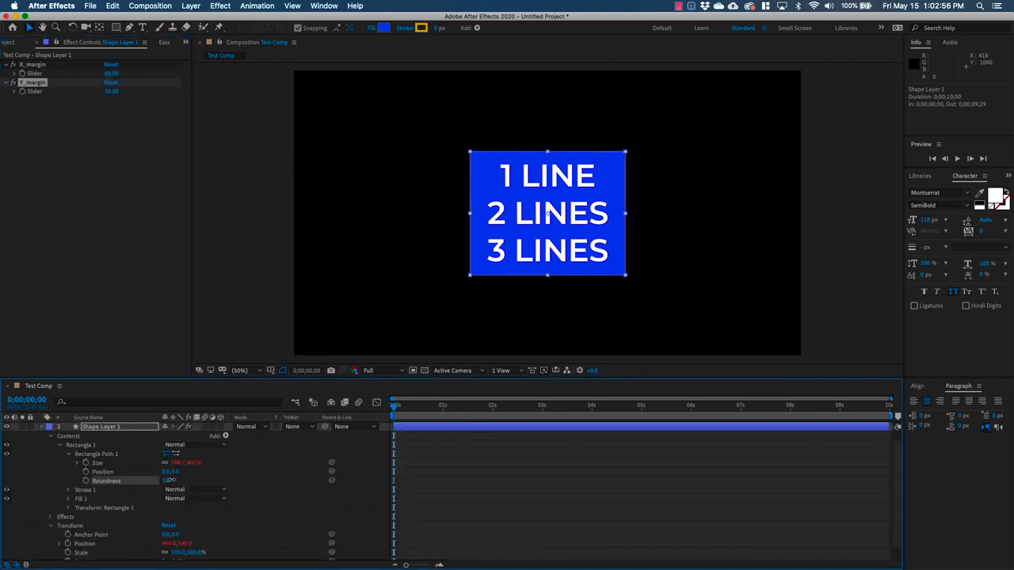
drag(170, 480, 182, 479)
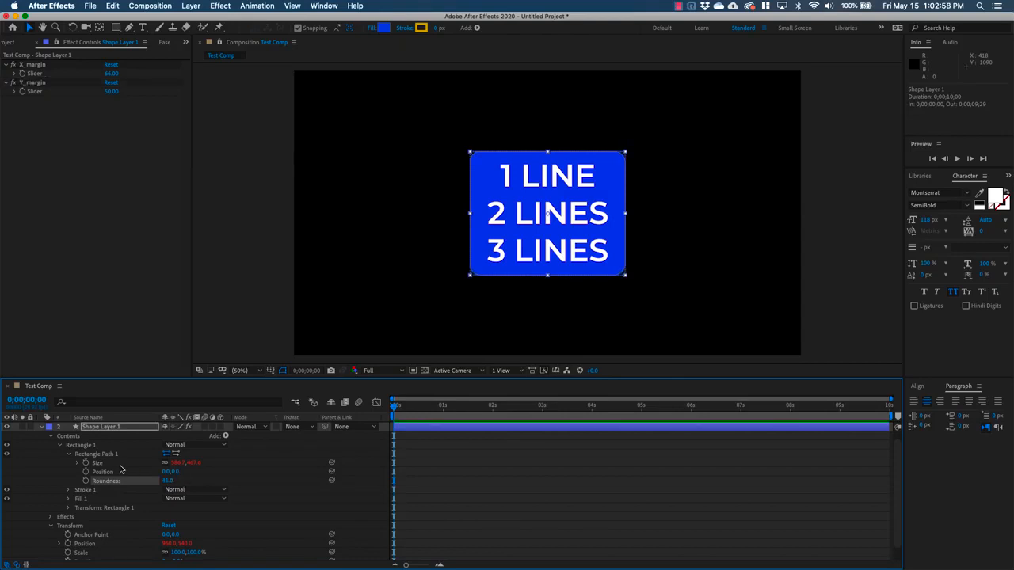
click(42, 427)
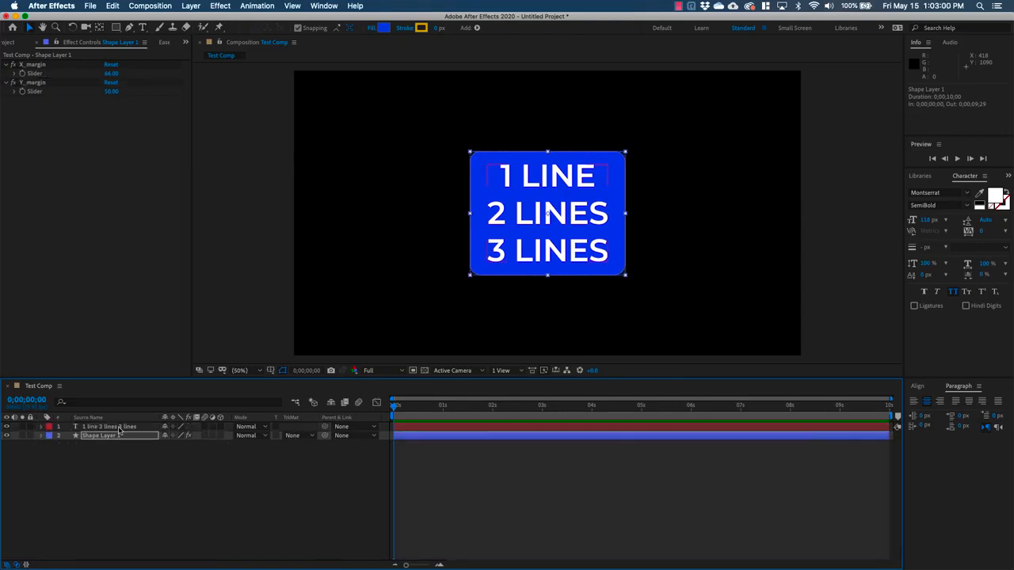
click(119, 437)
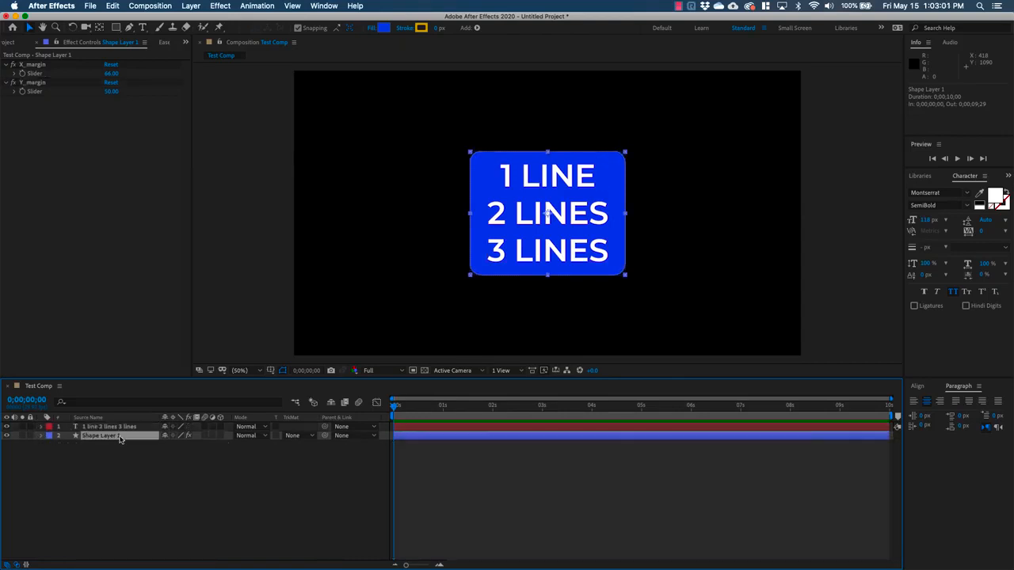
Replace the text layer's content with "Hello world" and a second line "How are you today"
double_click(441, 428)
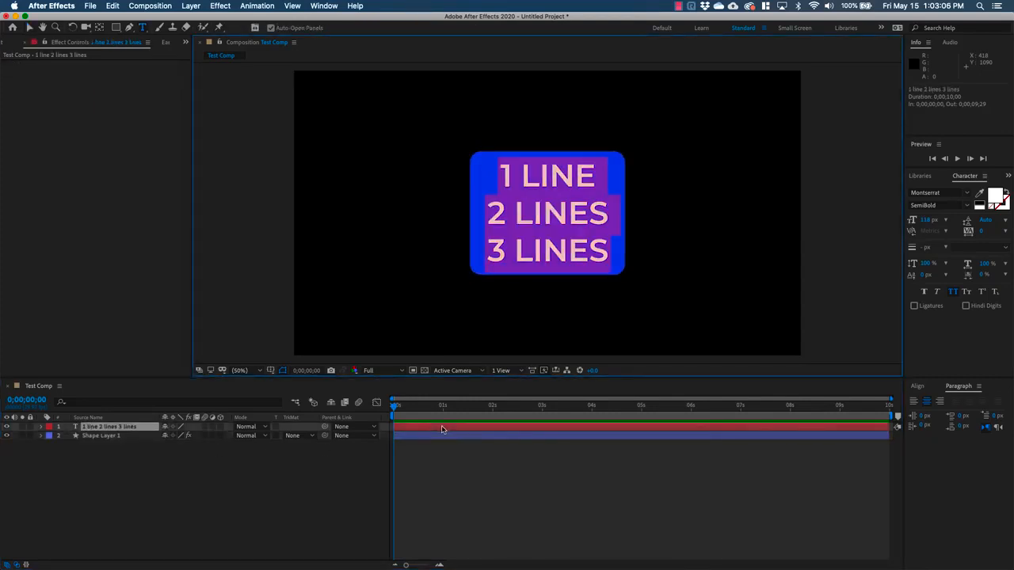
text(Hello)
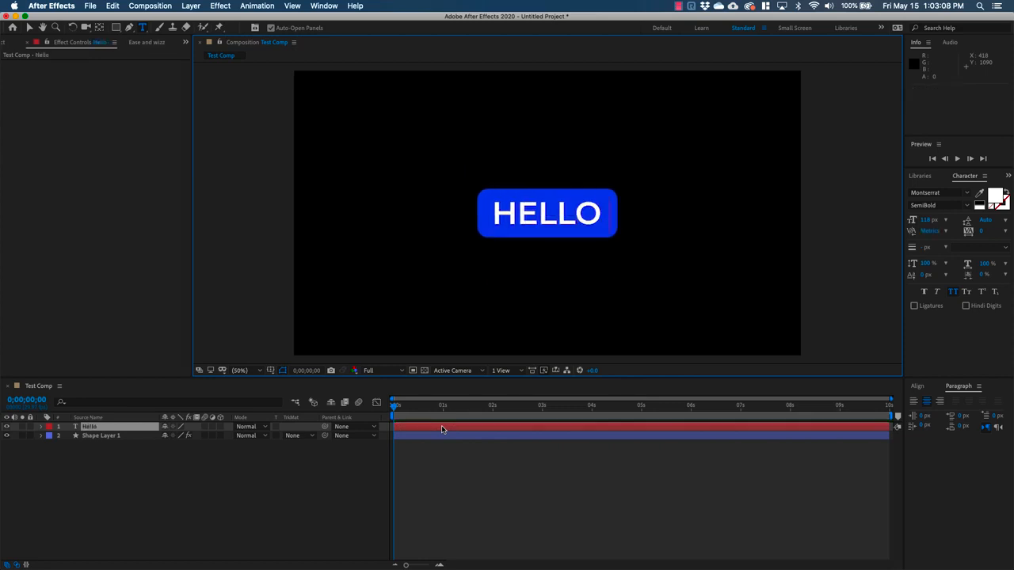
text( world)
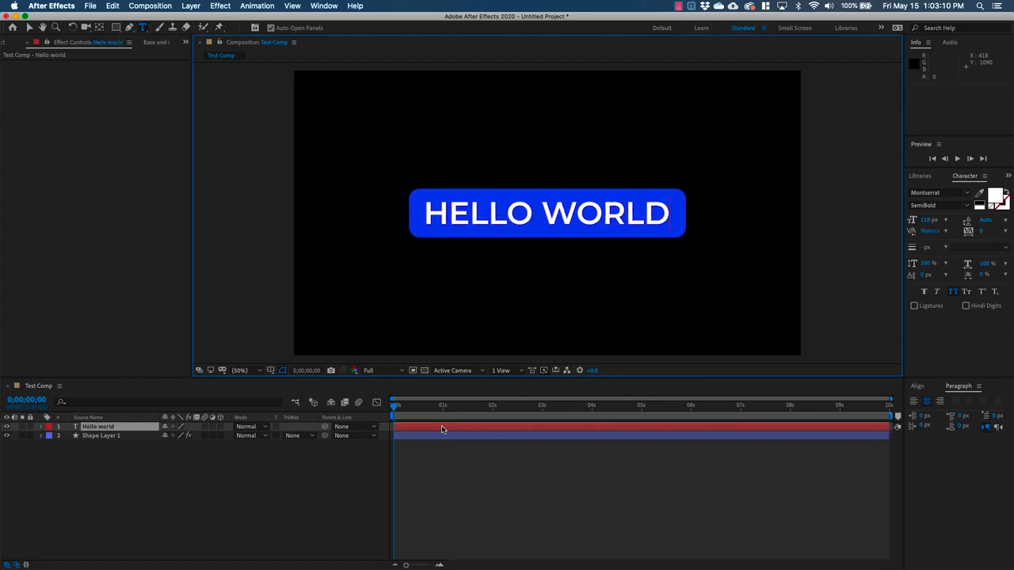
key(Return)
text(How are)
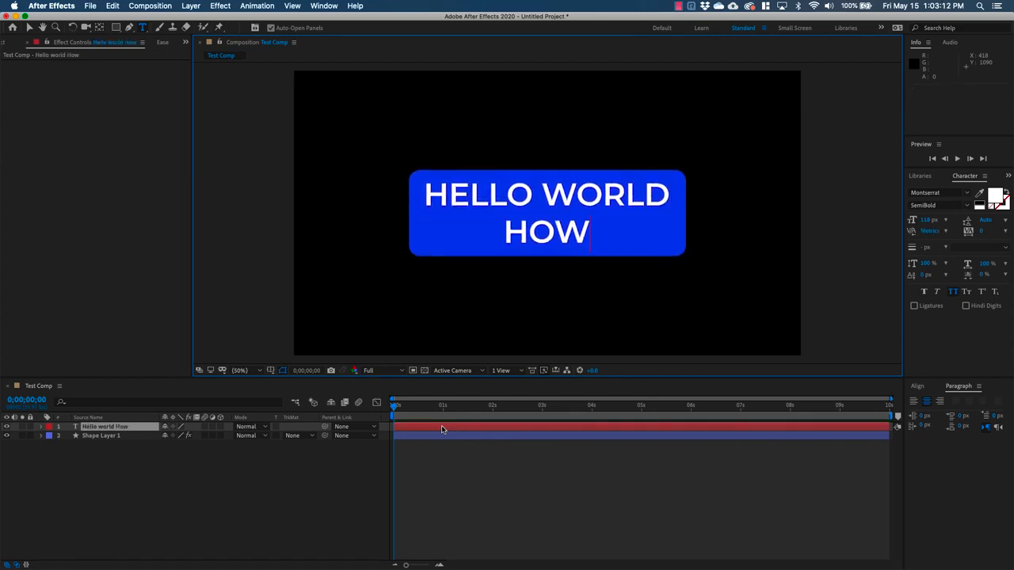
text( you today?)
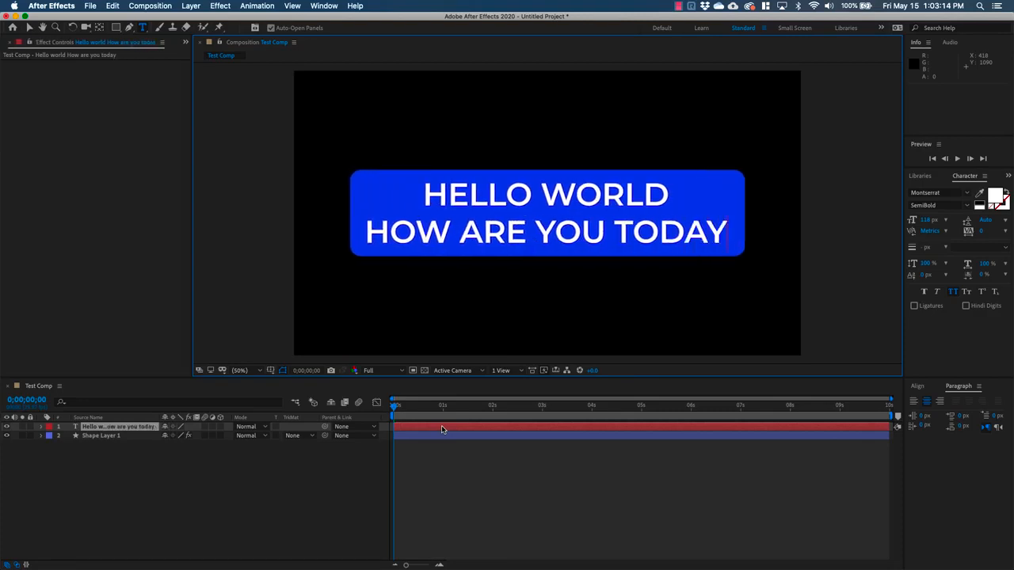
Add a question mark after "today" and a third line "It's friday!!!!!" to the text layer, and finish editing
key(Return)
text(It's)
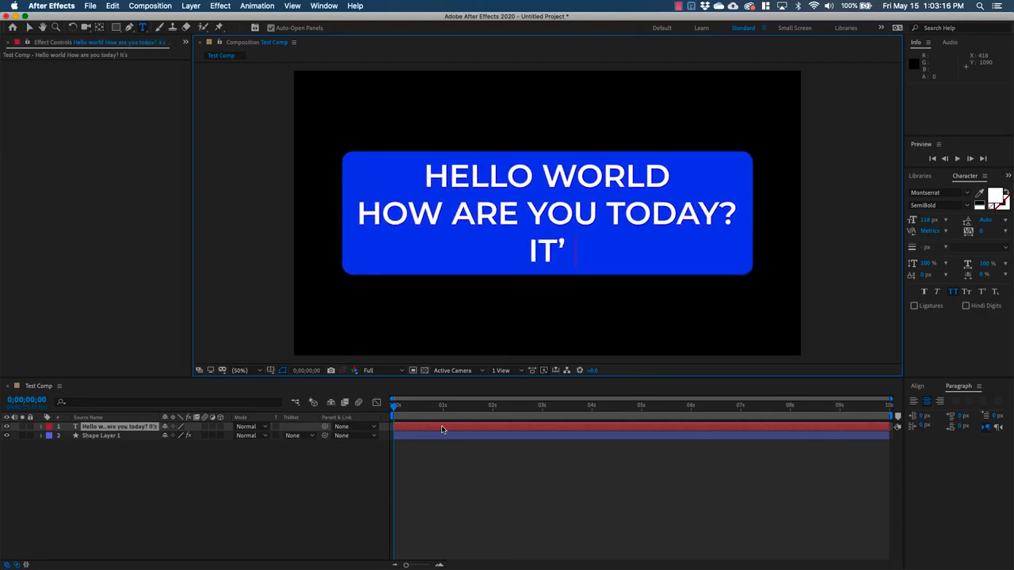
text( friday)
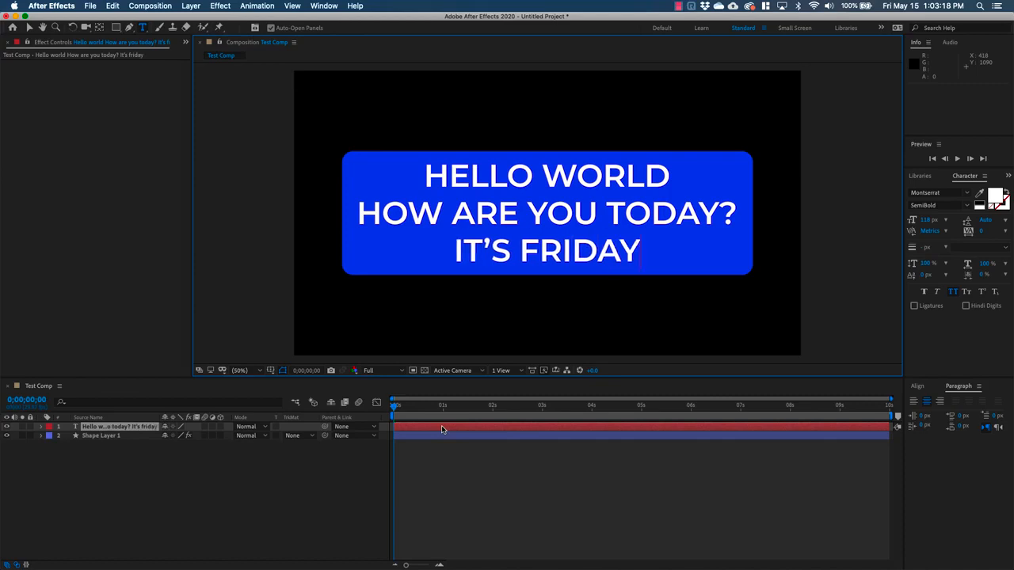
text(!!!!!)
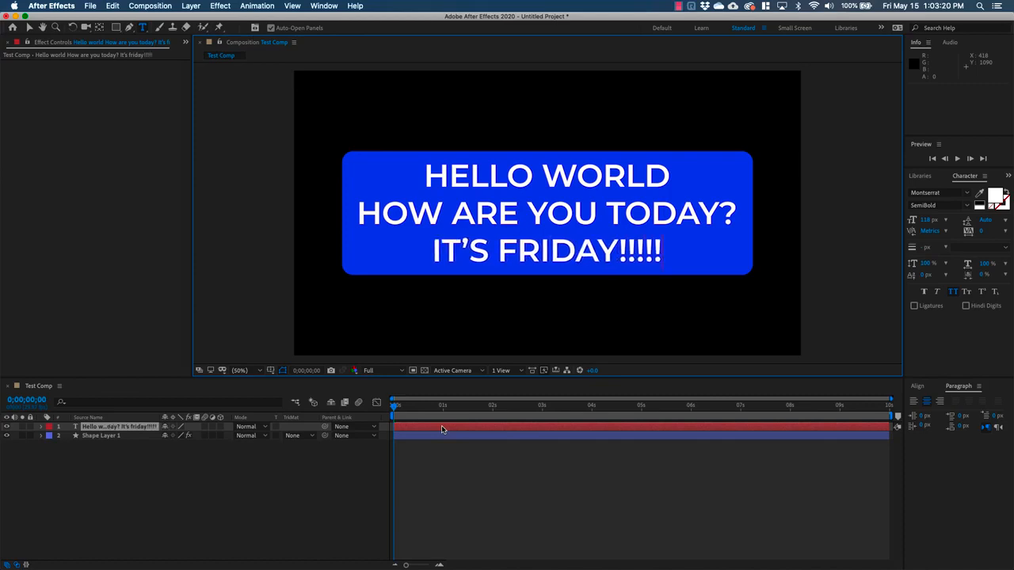
key(Escape)
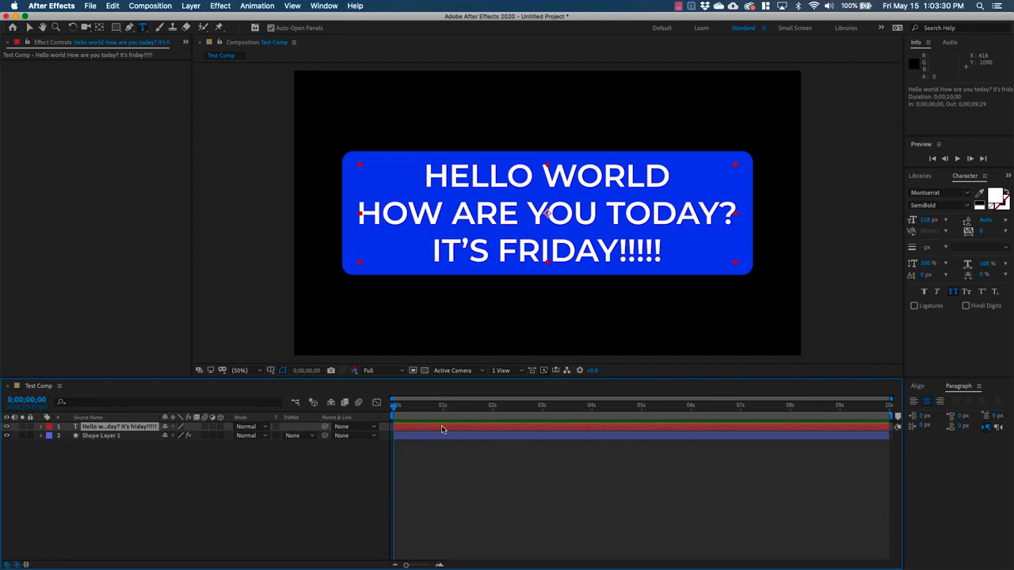
click(440, 463)
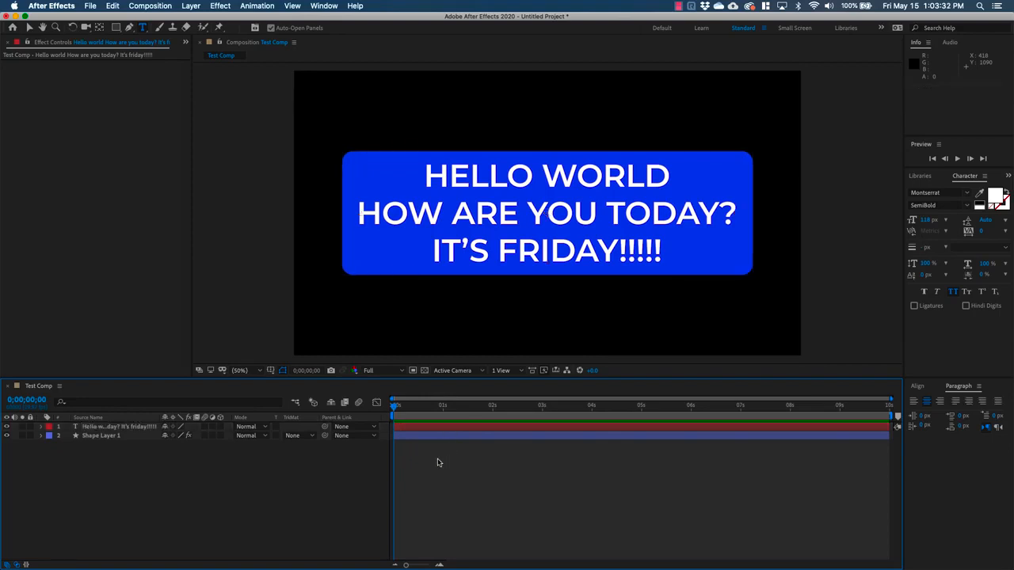
Try to change the expression-driven transform Position of Shape Layer 1, undo the attempt and collapse the layer
click(108, 436)
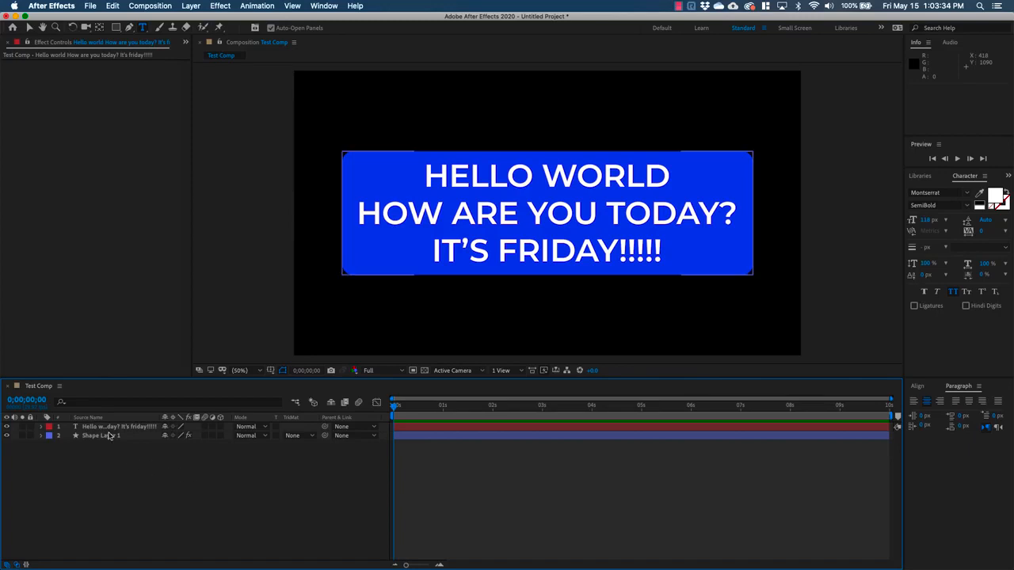
click(106, 438)
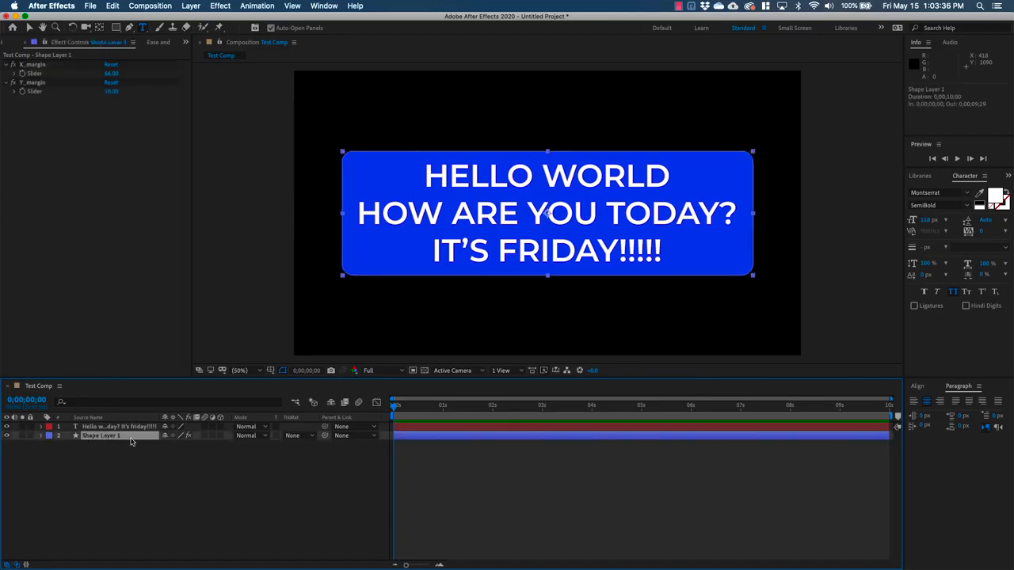
click(42, 436)
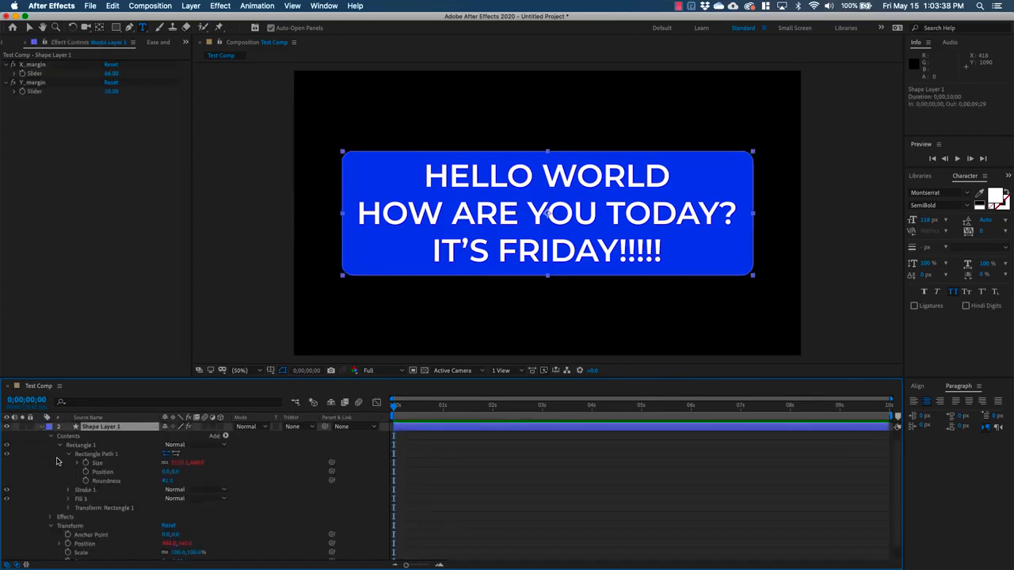
click(50, 445)
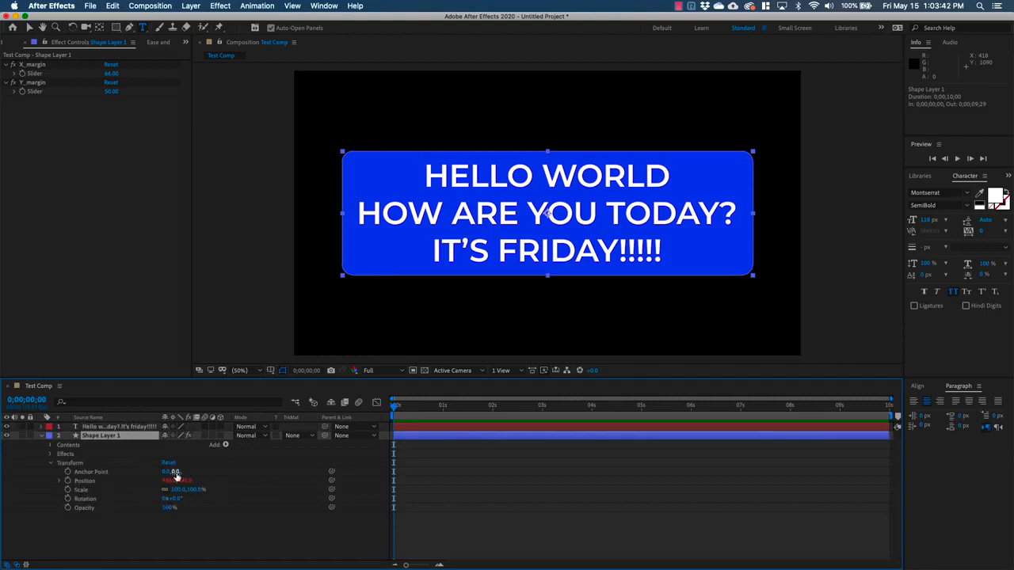
drag(184, 481, 269, 480)
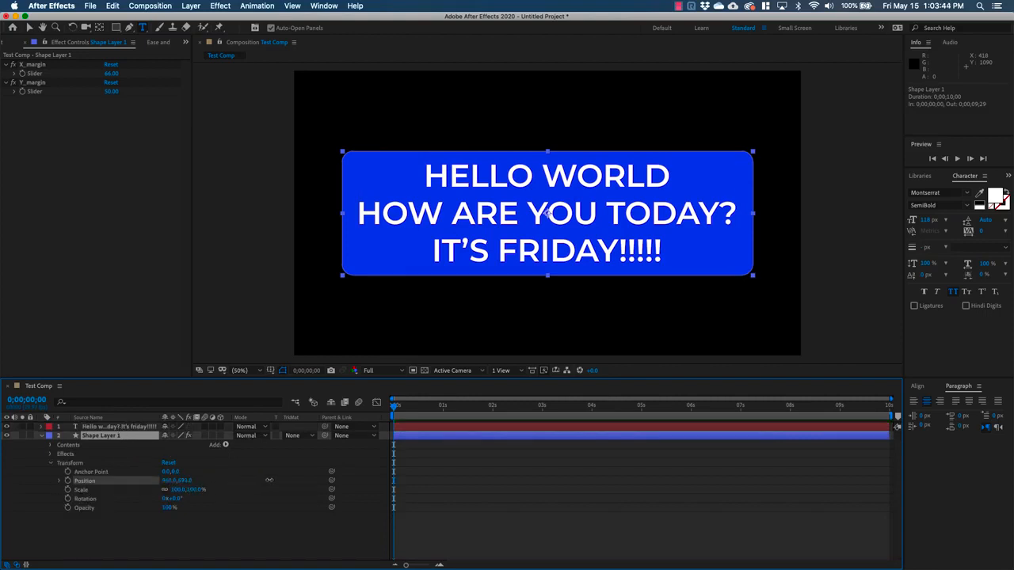
click(169, 481)
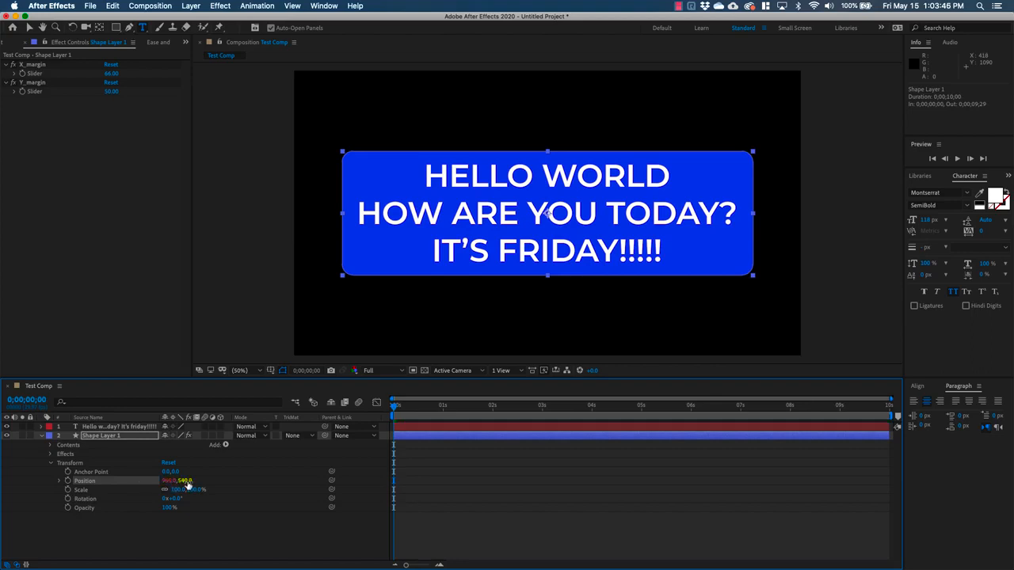
key(super+z)
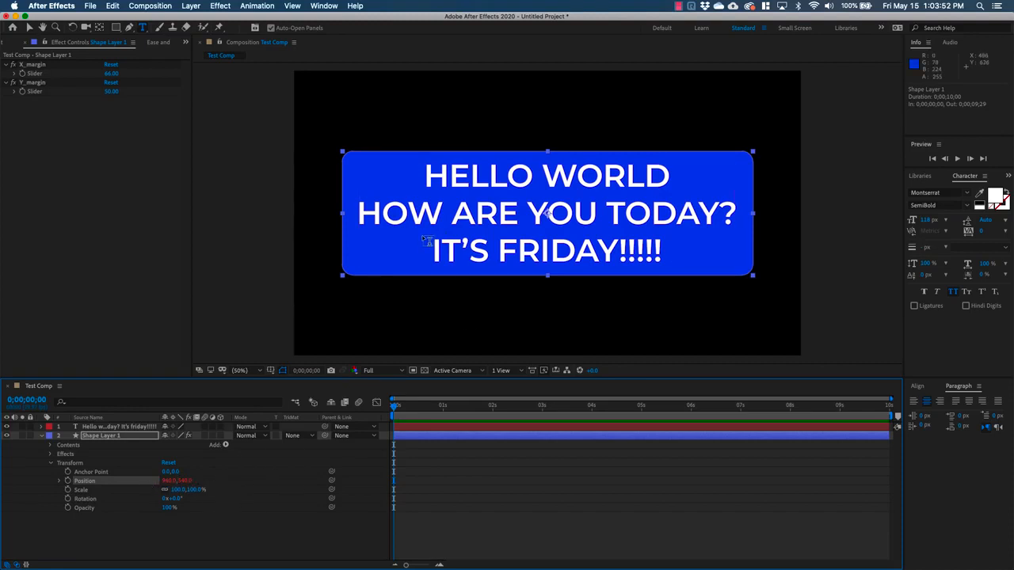
click(42, 438)
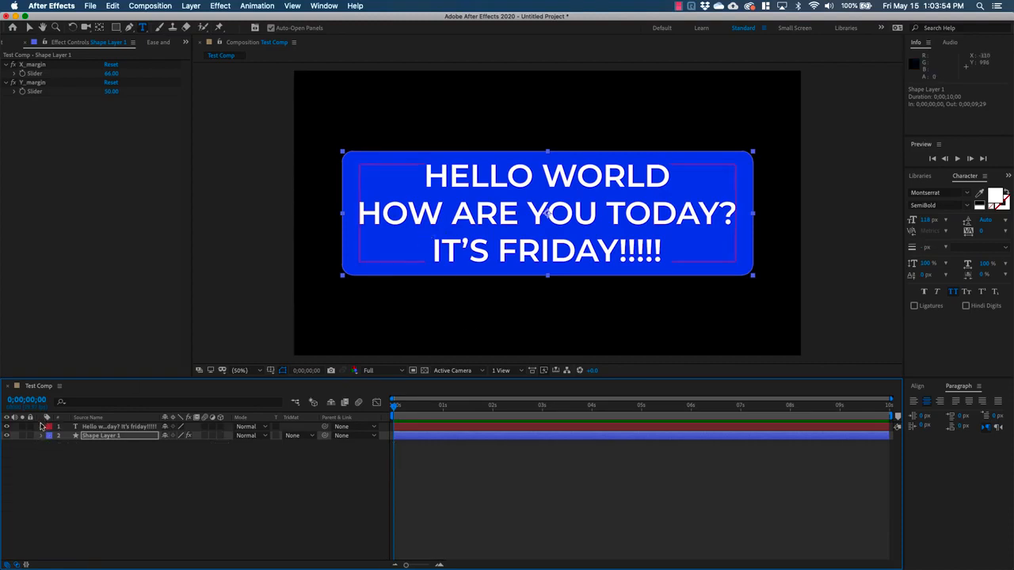
Set the text layer's Position to 1000, 540 and its Scale to 91%, undoing a trial rotation of 32°
click(42, 428)
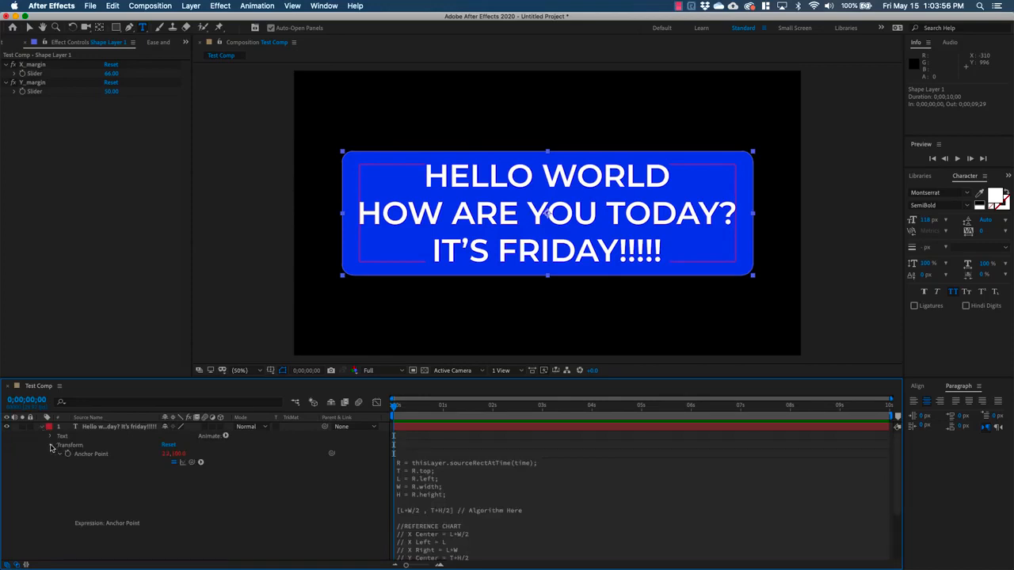
click(51, 446)
click(50, 446)
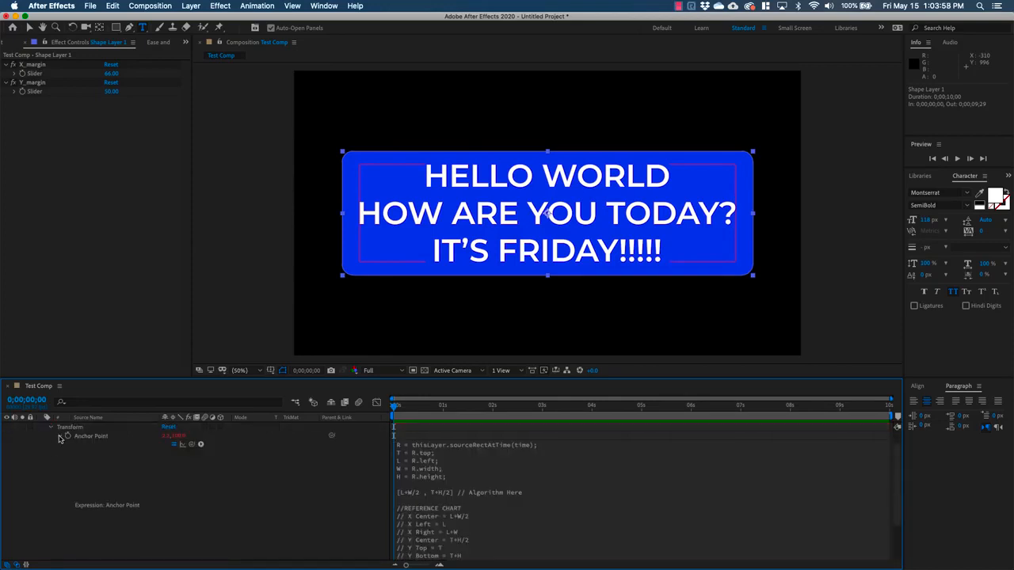
click(60, 437)
drag(168, 463, 193, 480)
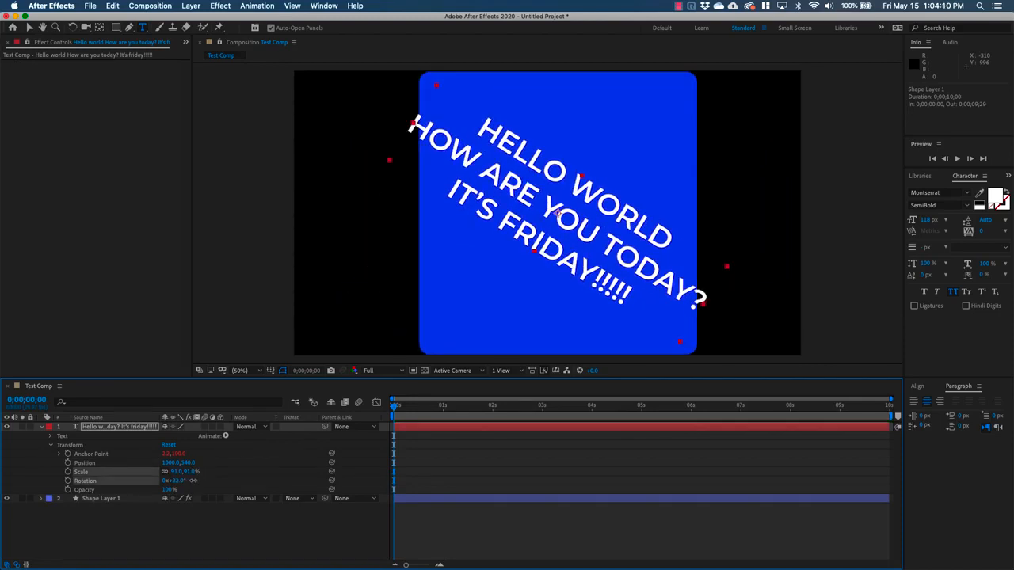
key(super+z)
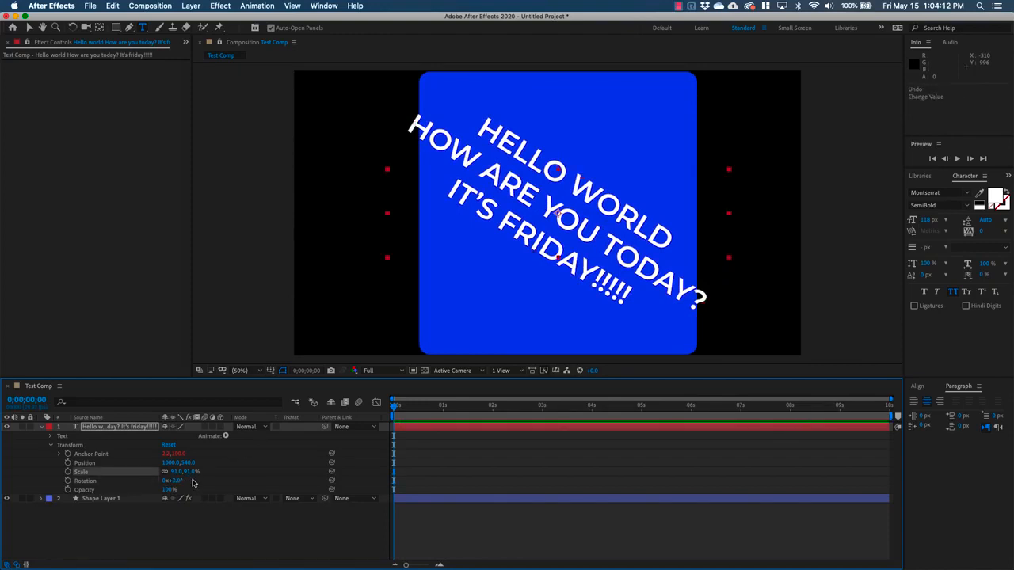
drag(152, 490, 175, 490)
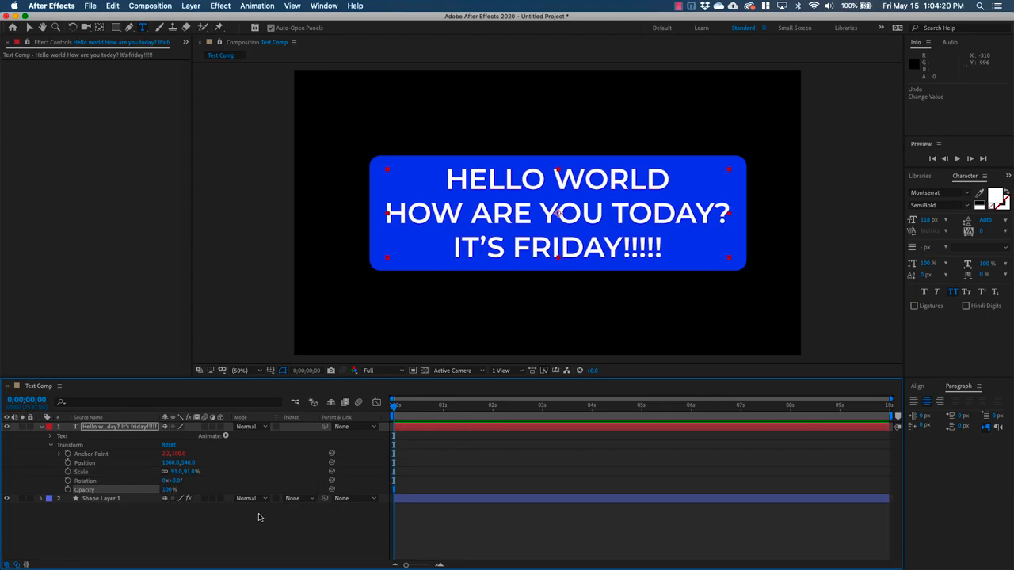
Set the text layer's font size to 111 px and select Shape Layer 1 to show its margin sliders
click(119, 429)
mouse_move(932, 220)
mouse_down()
mouse_move(893, 221)
mouse_move(955, 219)
mouse_move(859, 233)
mouse_move(927, 228)
mouse_up()
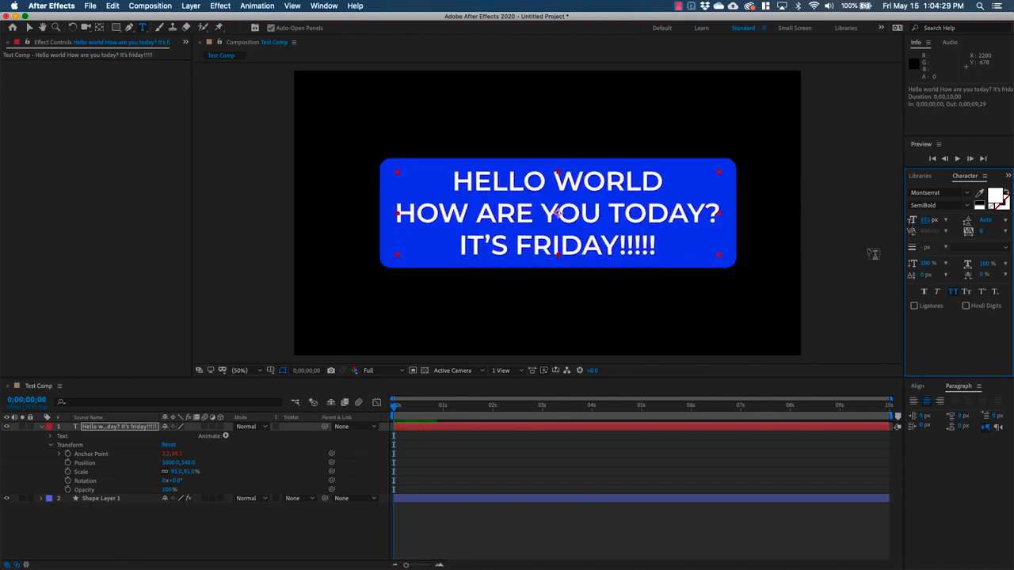
click(102, 499)
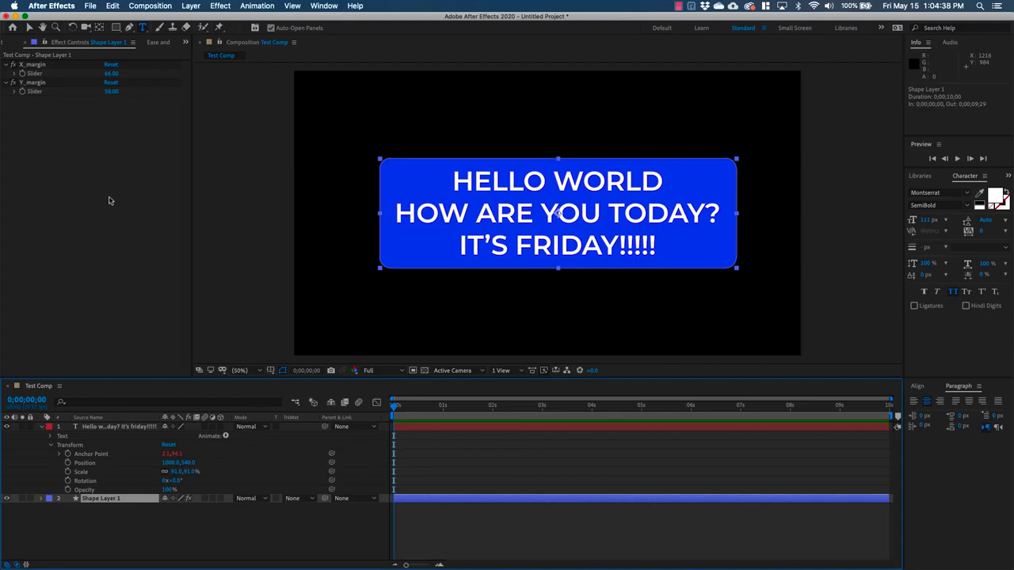
click(255, 7)
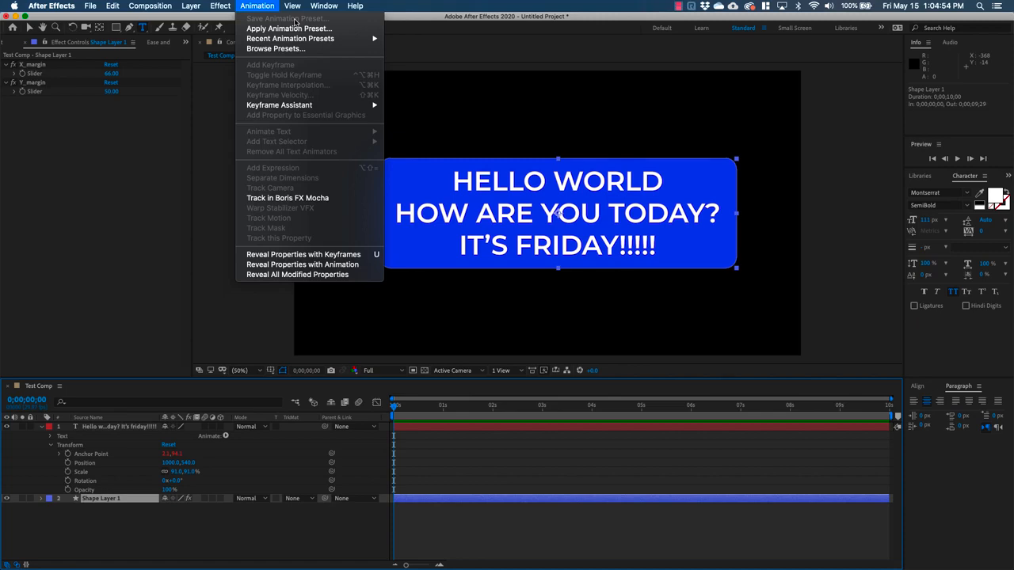
click(538, 22)
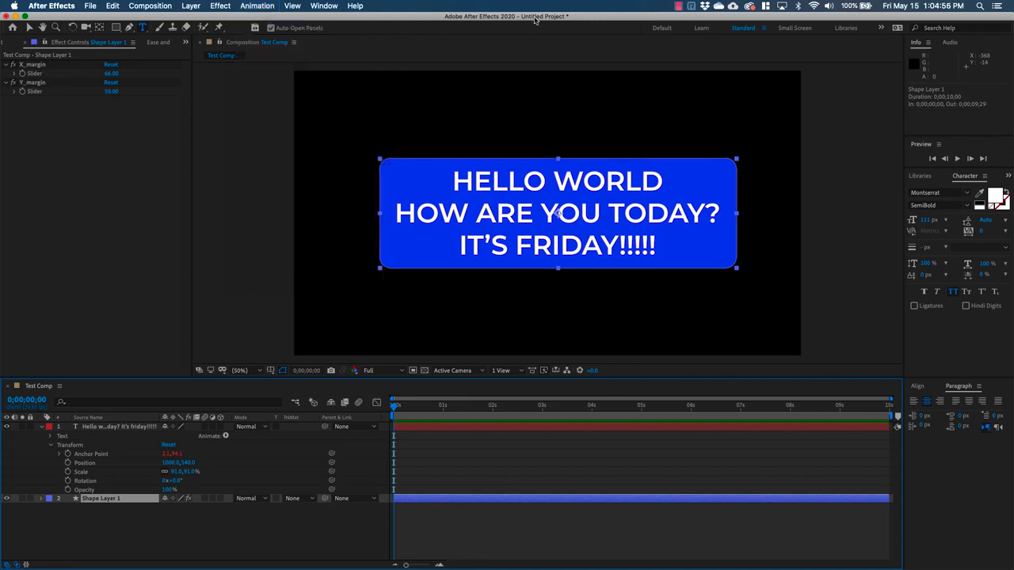